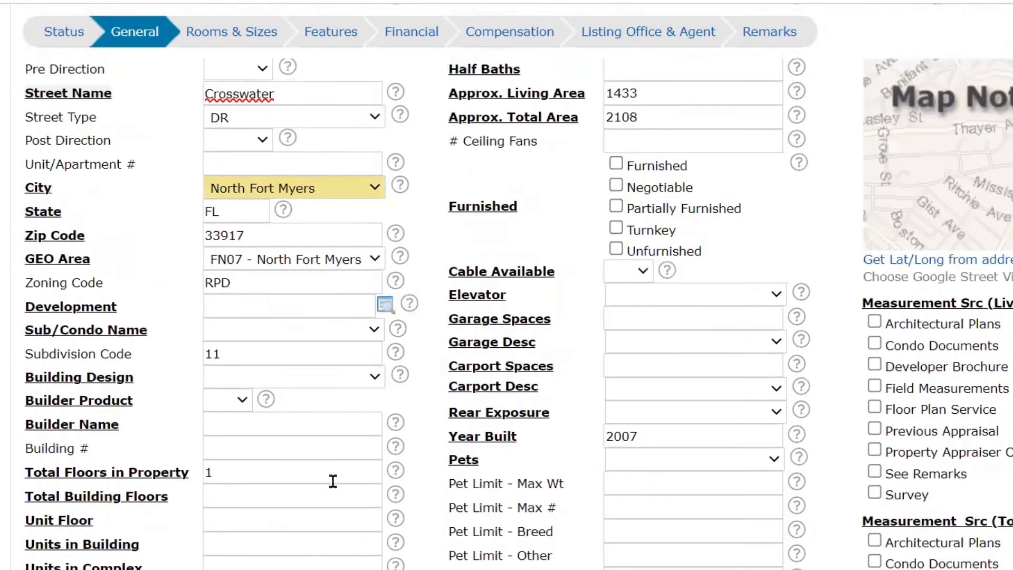
- Review the street number, street type and unit fields and the Pre Direction and Post Direction options of the property address
click(244, 259)
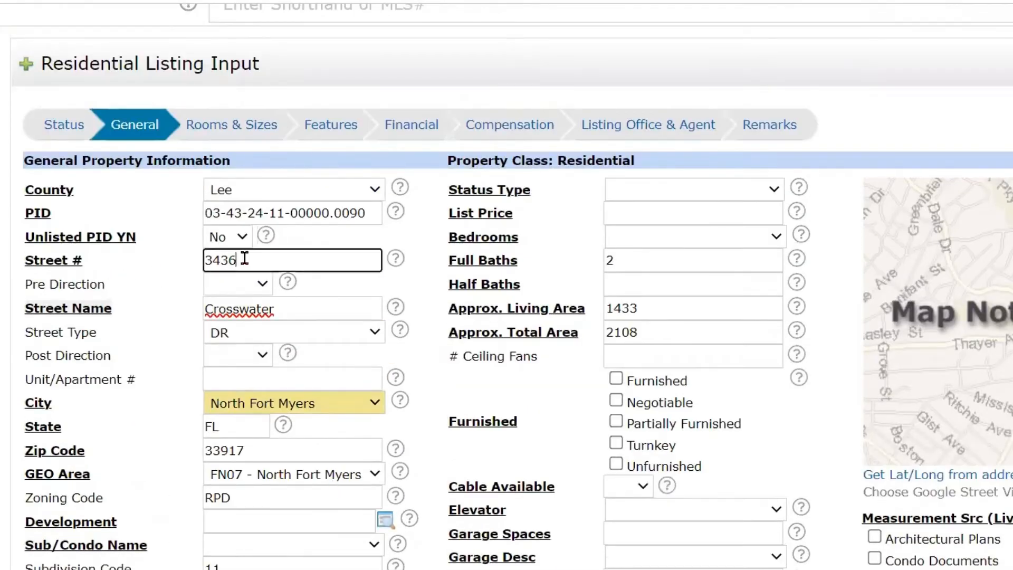
click(241, 293)
click(348, 297)
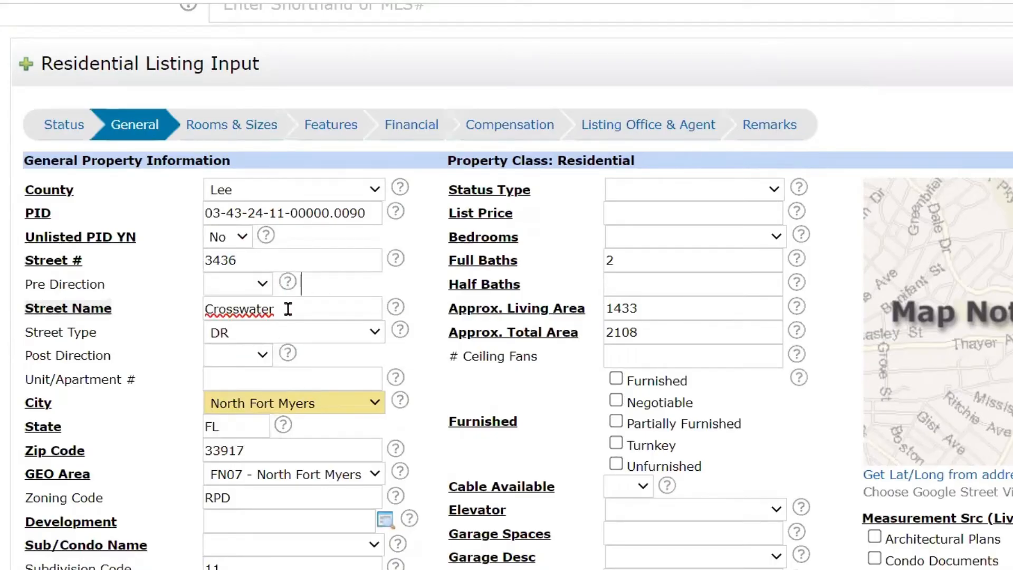
click(262, 286)
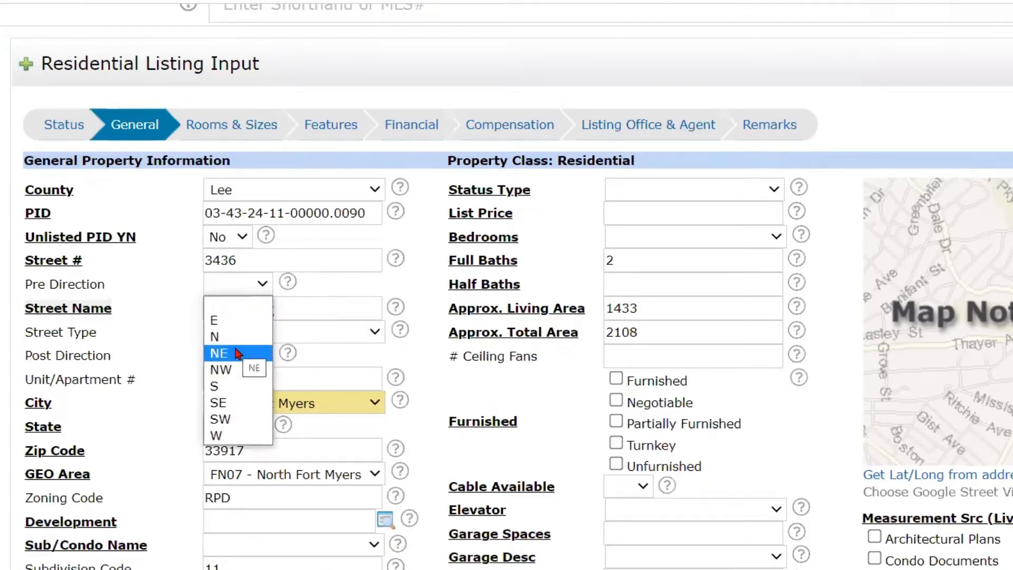
click(313, 272)
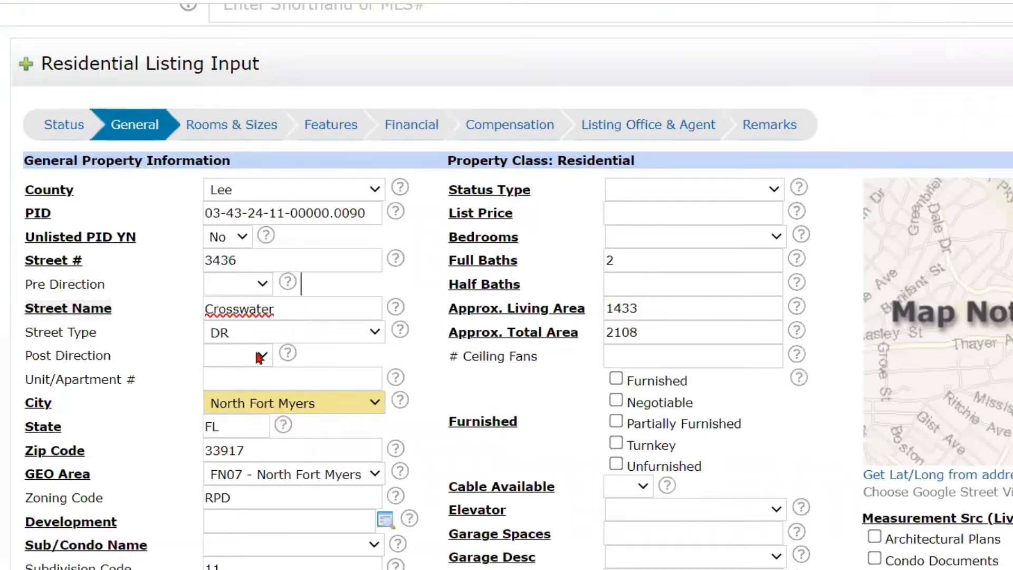
click(235, 356)
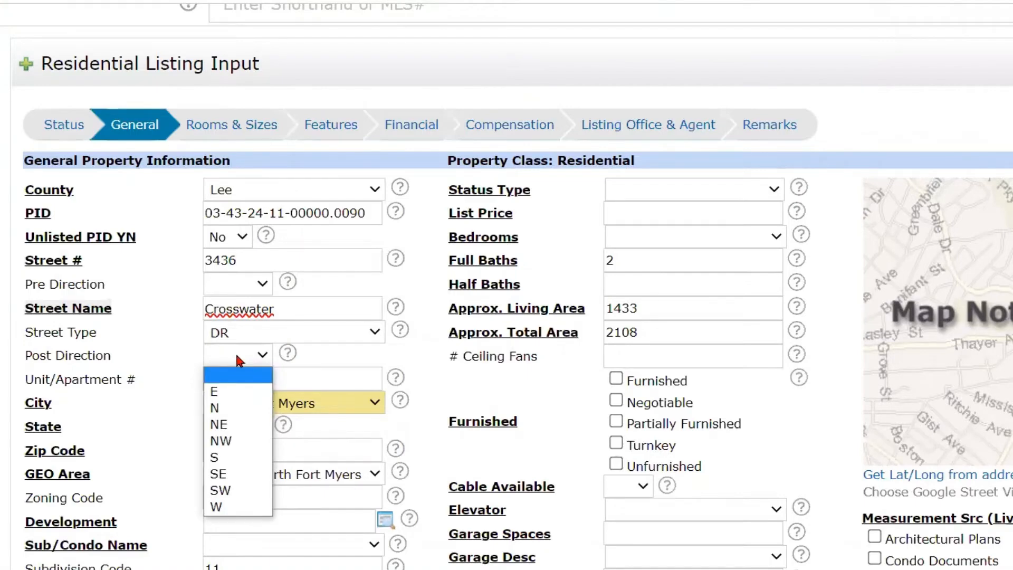
click(238, 355)
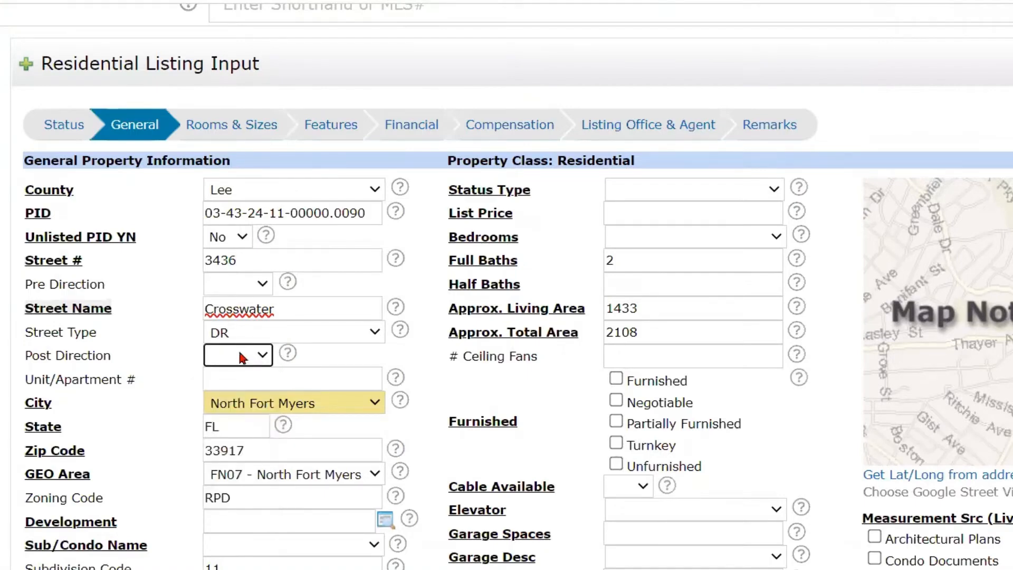
click(234, 376)
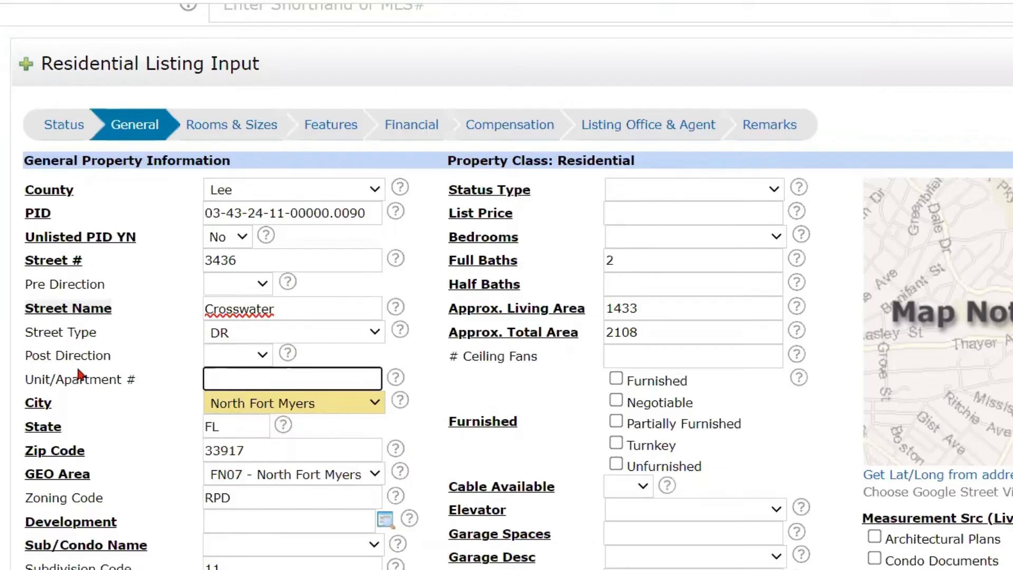
drag(94, 331, 39, 338)
click(114, 337)
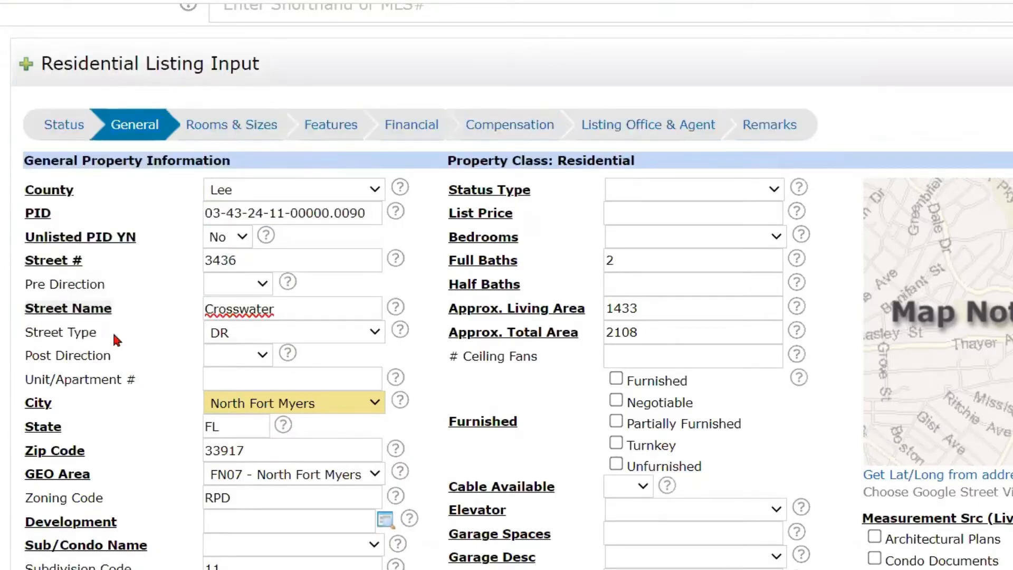
drag(84, 260, 31, 267)
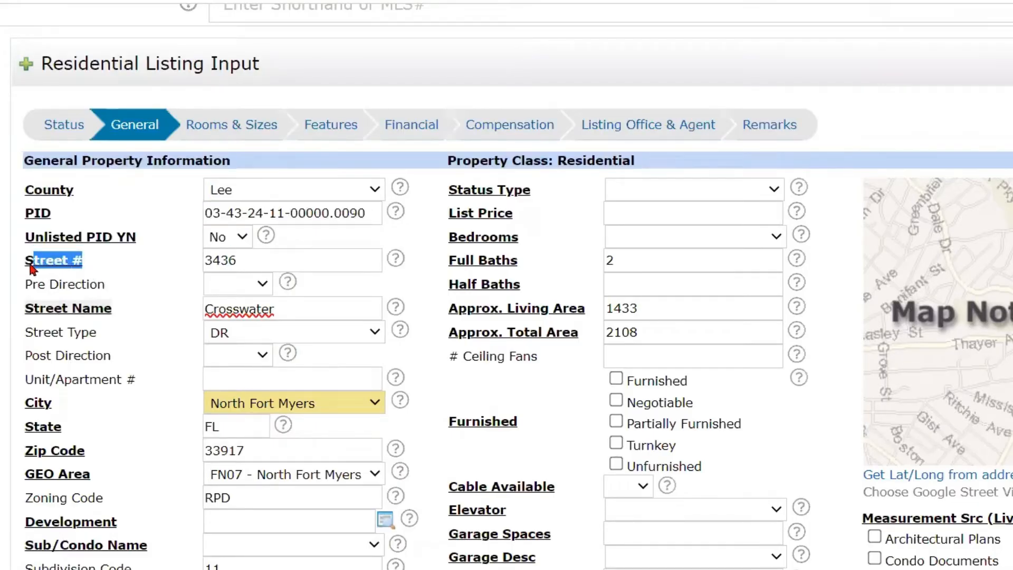
click(120, 273)
- Open the Development lookup in a maximized window, search it for "Palm" and look through the matching developments
scroll(133, 322, down, 1)
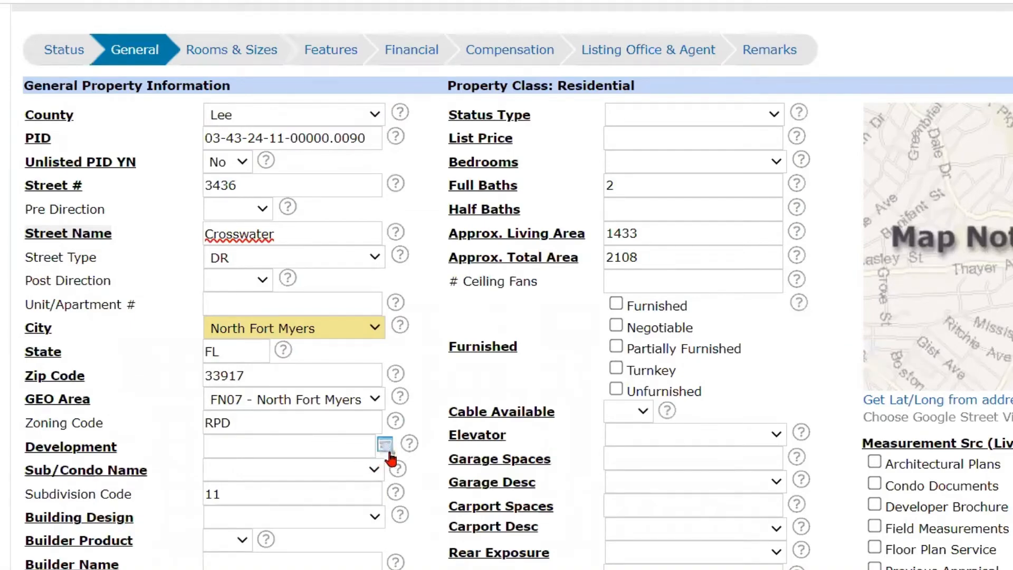
click(299, 445)
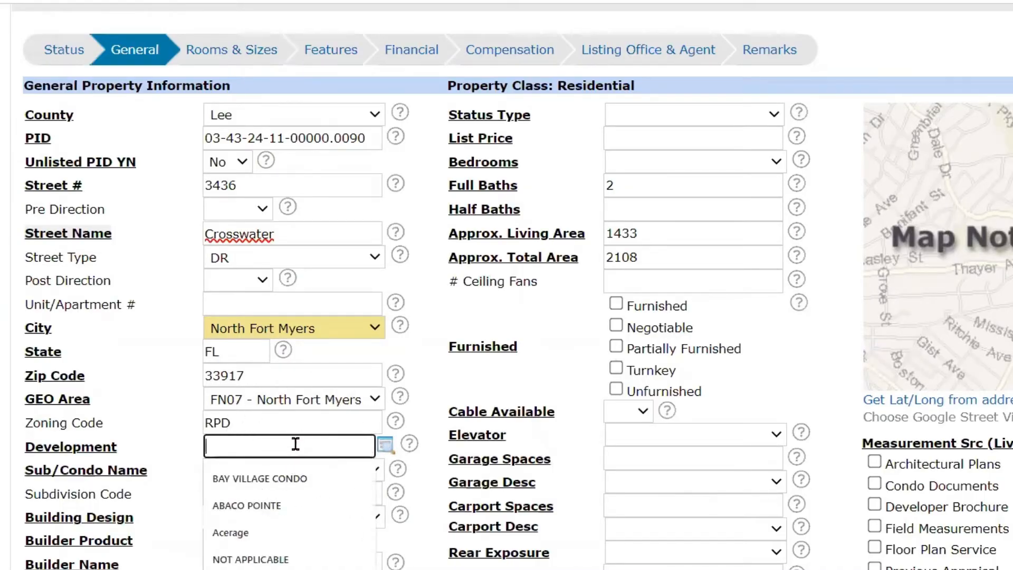
click(387, 450)
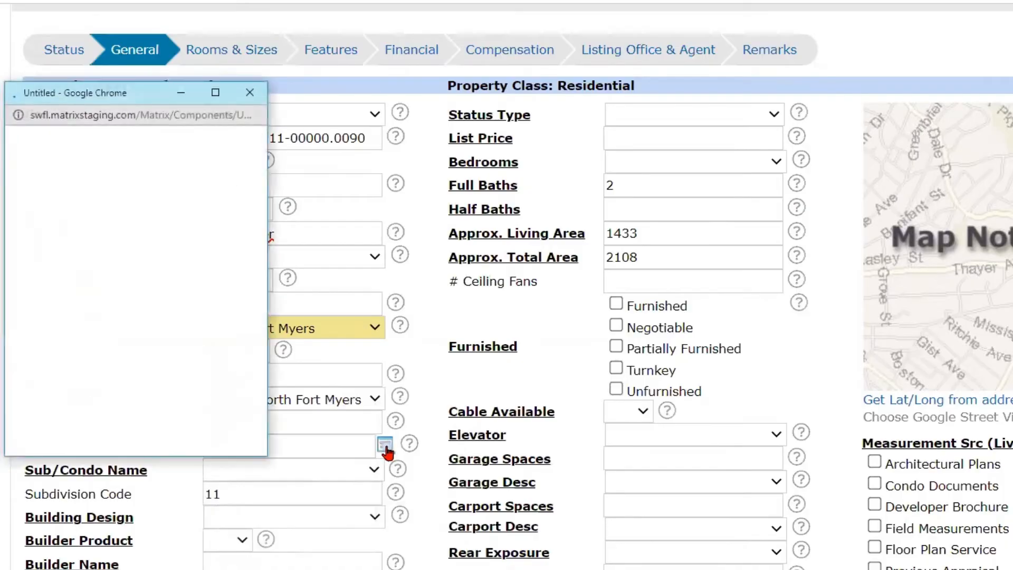
click(216, 93)
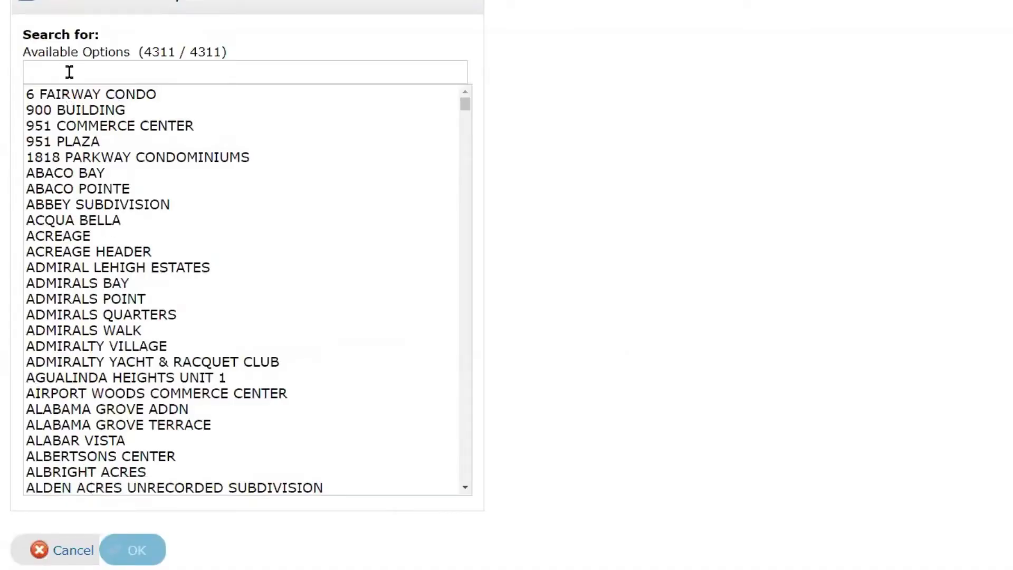
click(71, 68)
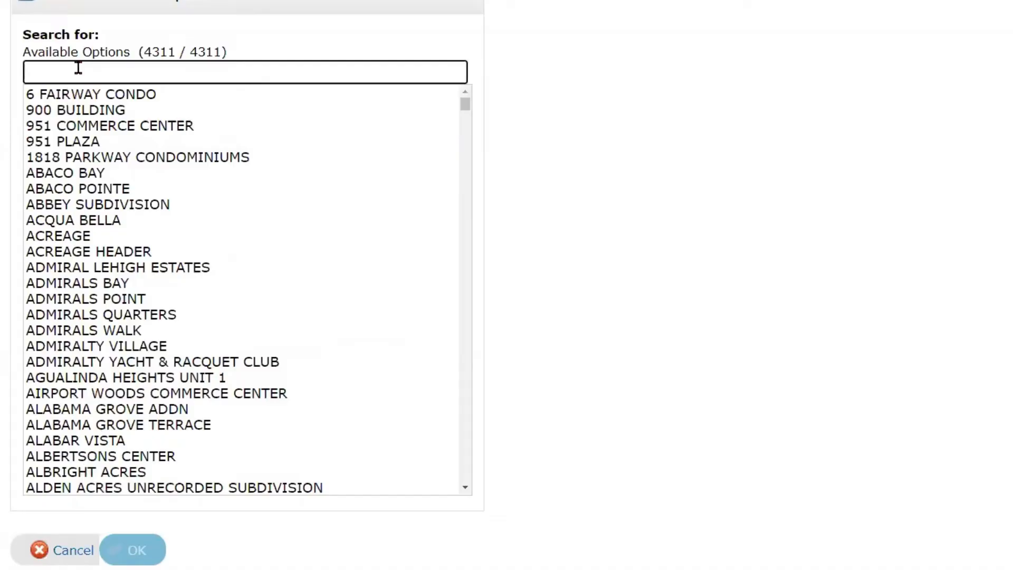
text(Palm)
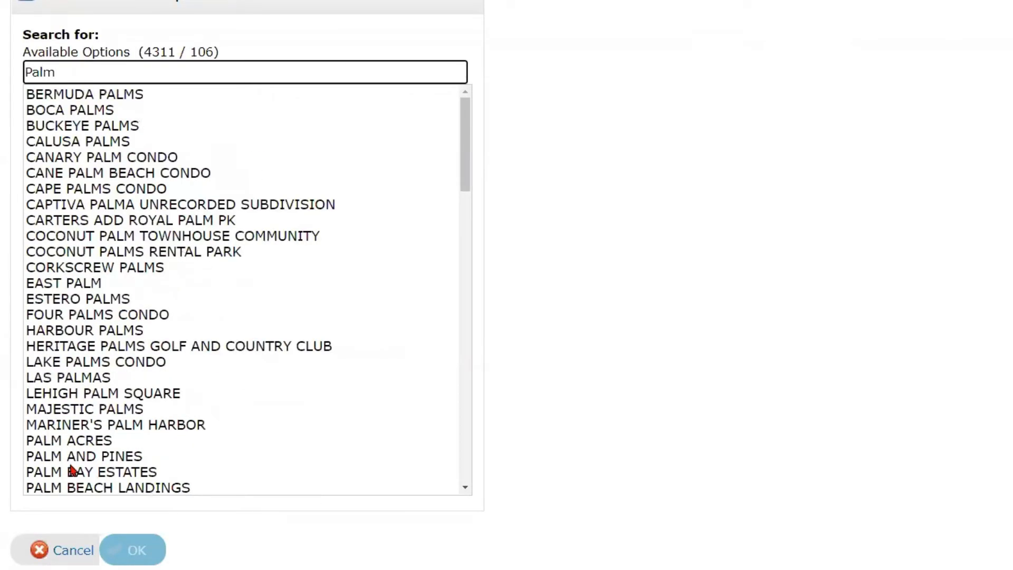
click(64, 74)
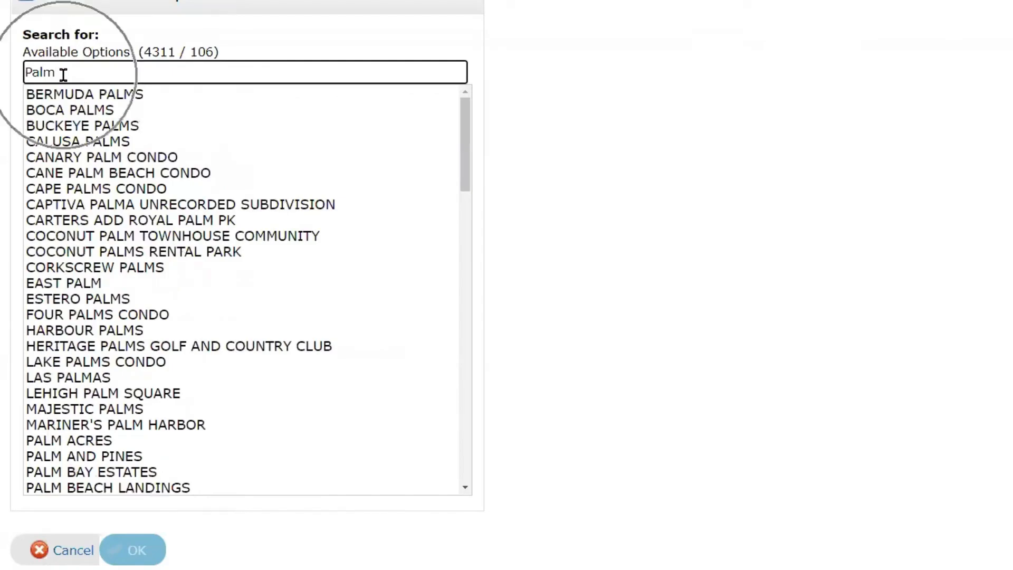
scroll(86, 385, down, 3)
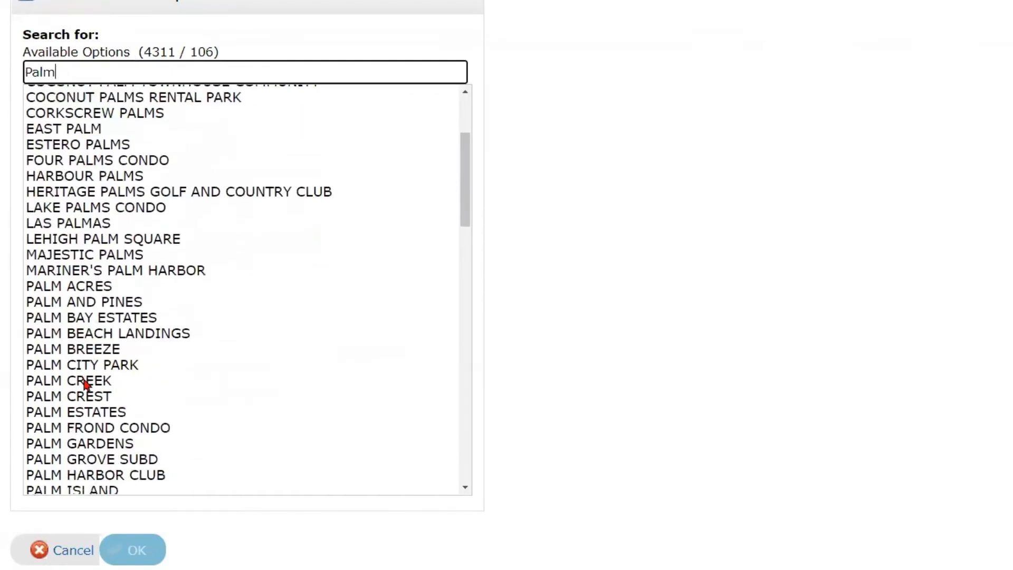
scroll(84, 401, down, 7)
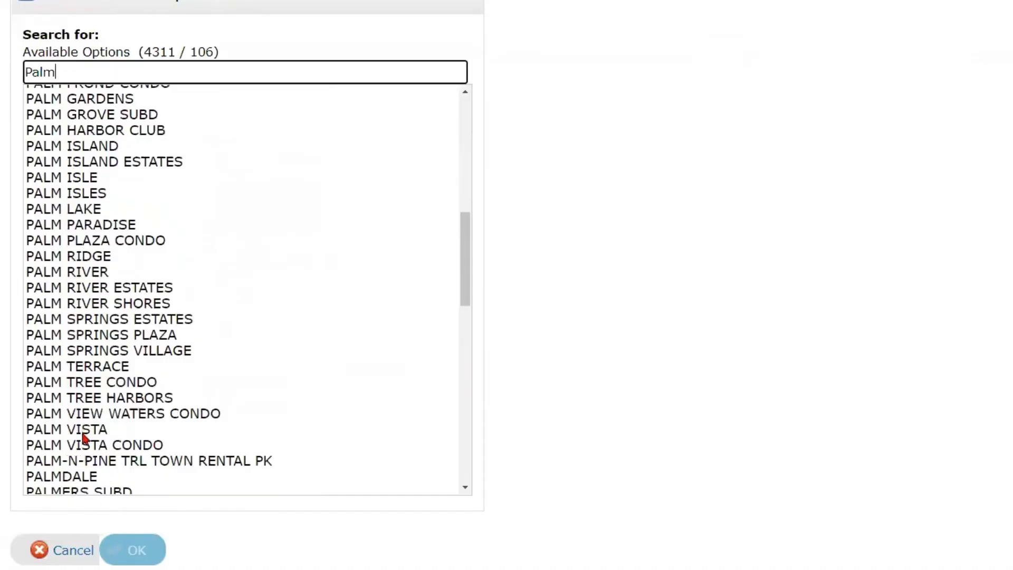
scroll(82, 440, down, 2)
scroll(79, 417, down, 3)
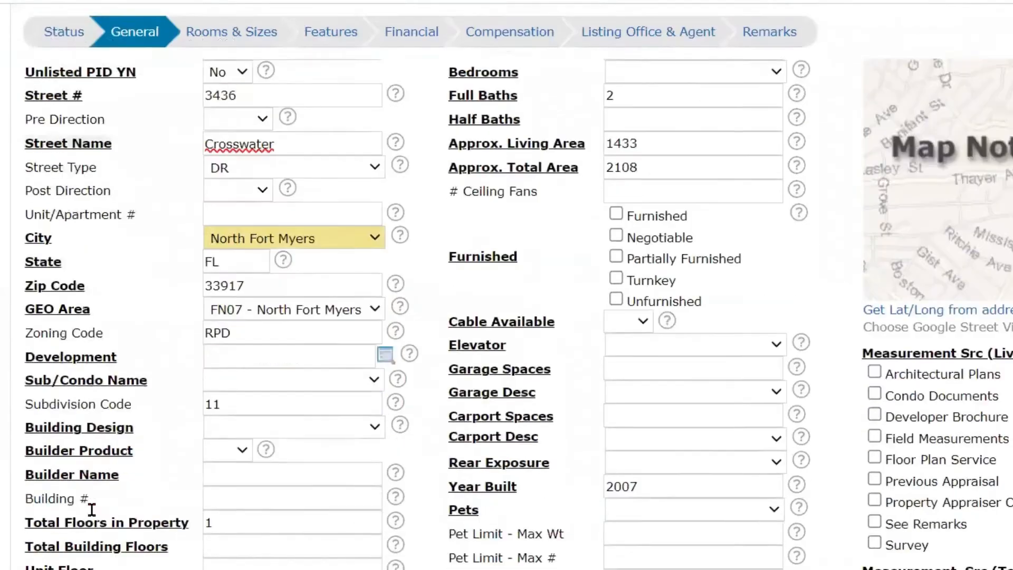
scroll(90, 512, down, 3)
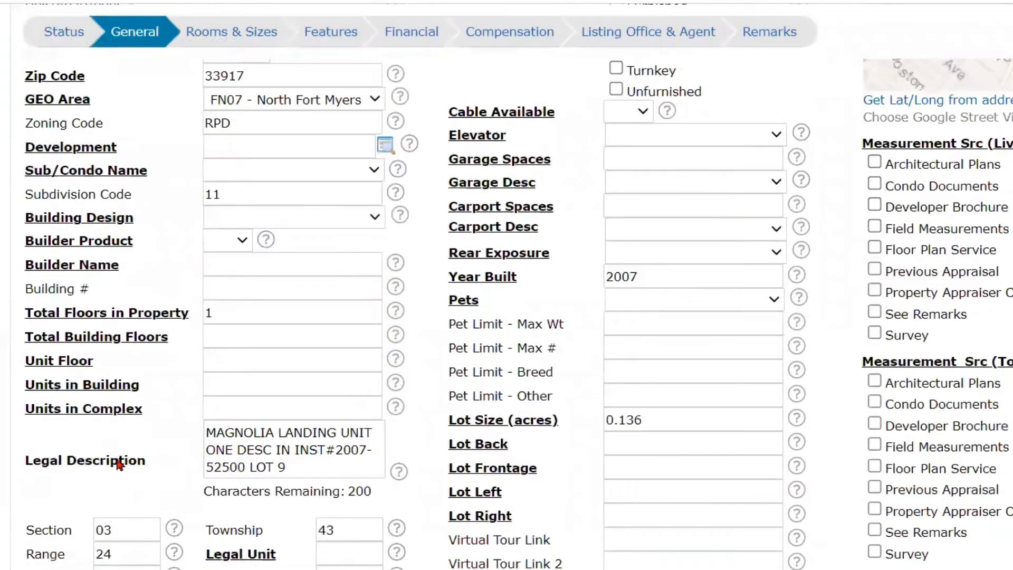
- Set the Development to WILLOWS using the suggested matching entry
scroll(119, 465, up, 5)
click(370, 373)
click(267, 502)
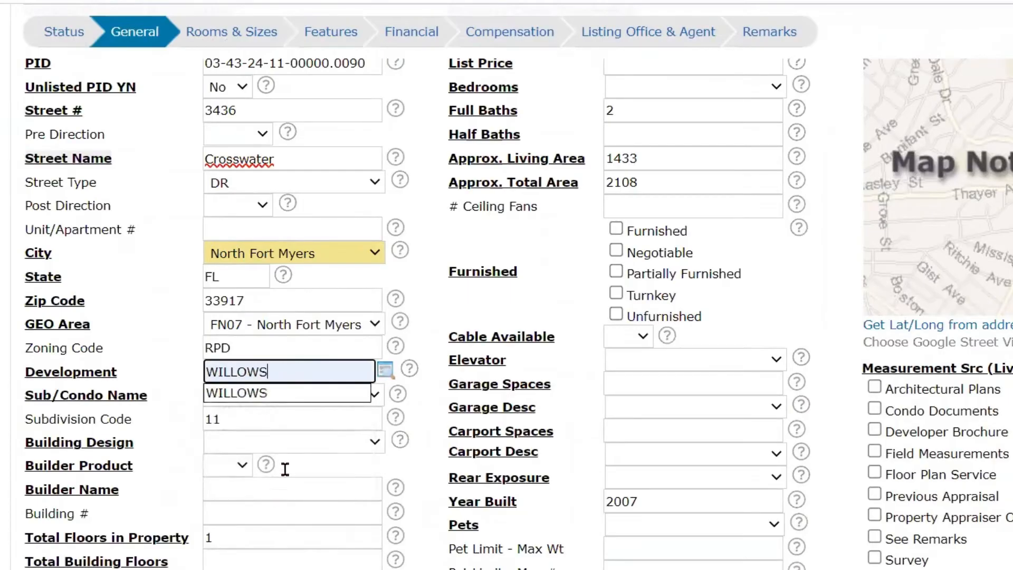
click(323, 395)
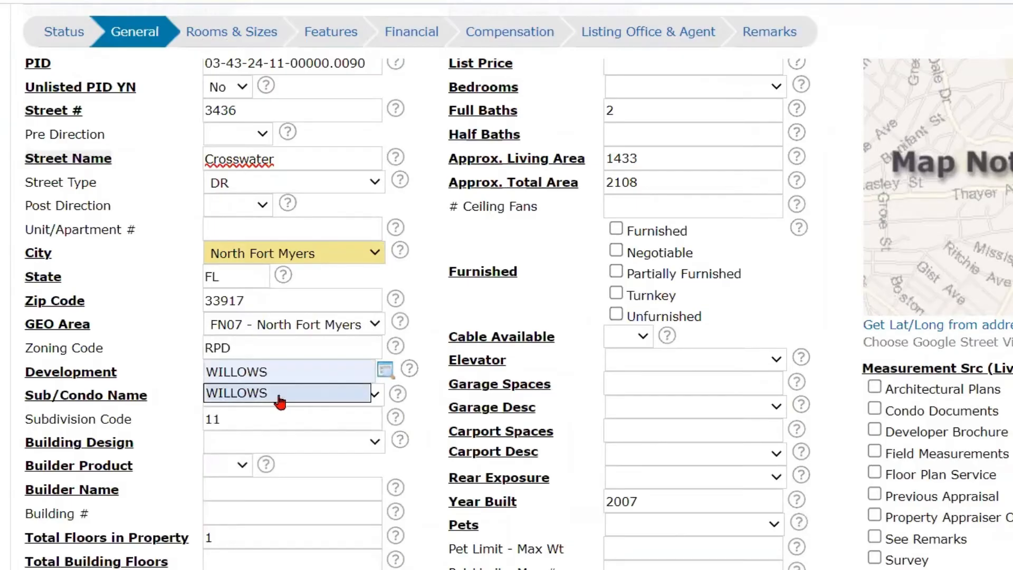
- Set the Sub/Condo Name to WILLOWS and check the Subdivision Code below it
click(368, 392)
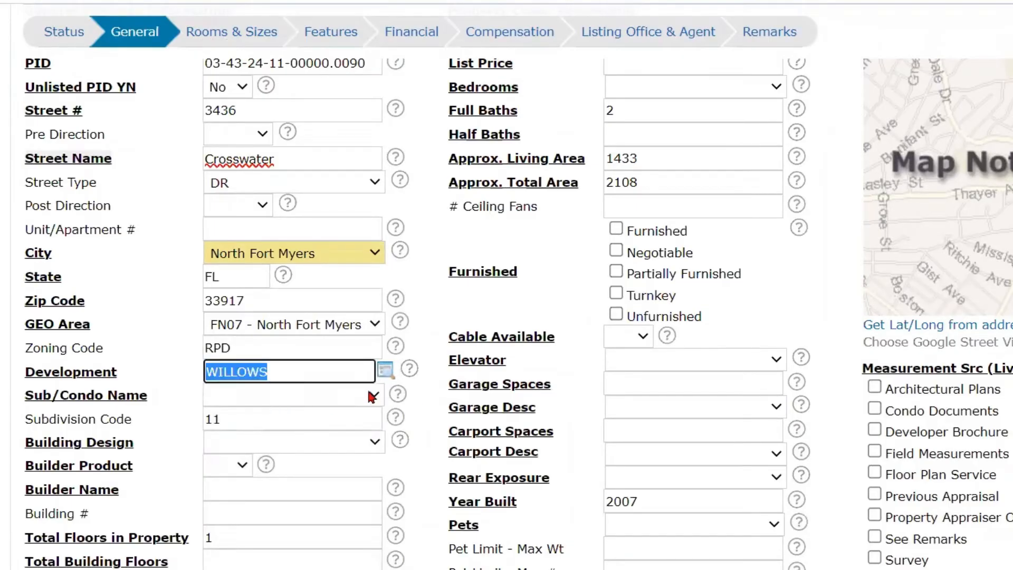
click(370, 393)
click(231, 429)
click(357, 390)
click(350, 391)
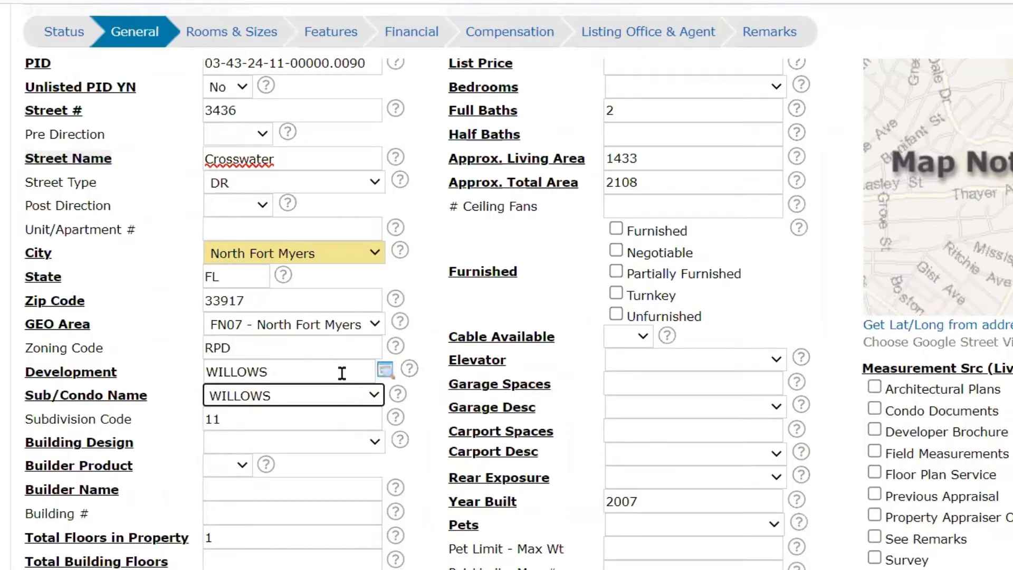
click(363, 397)
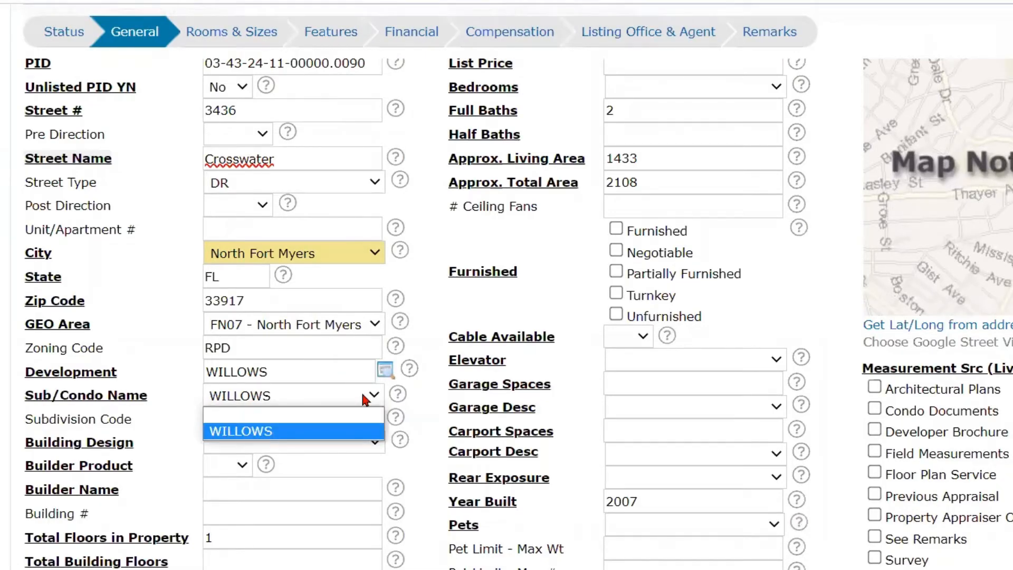
click(337, 429)
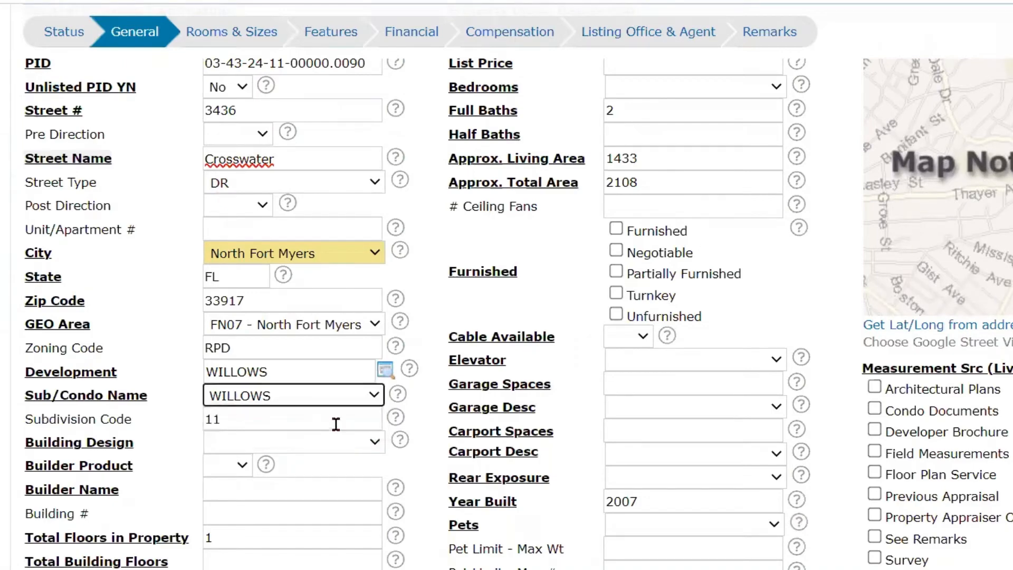
click(258, 419)
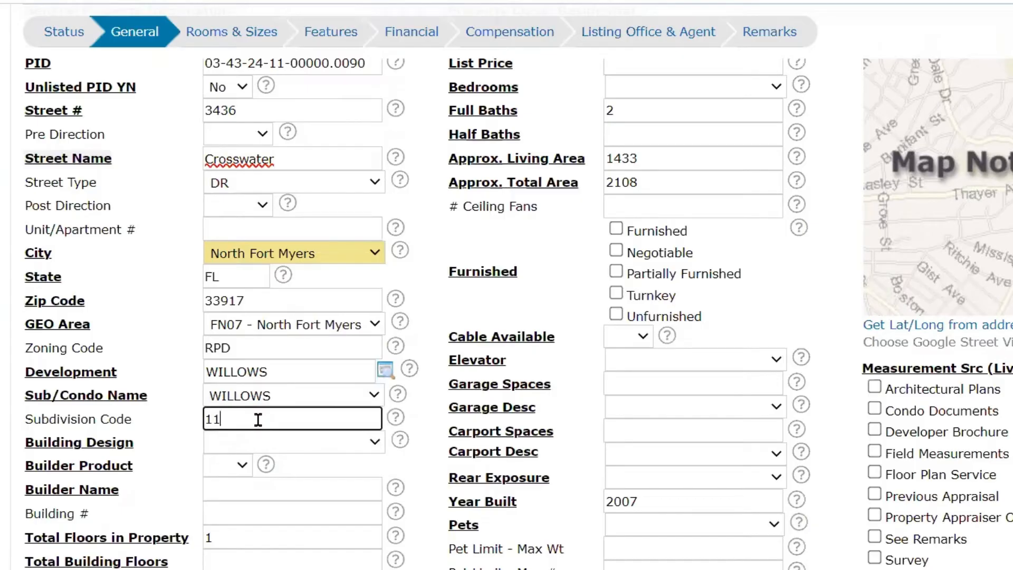
- Set the Building Design to Single Family and Builder Product to No
scroll(258, 420, down, 3)
click(355, 296)
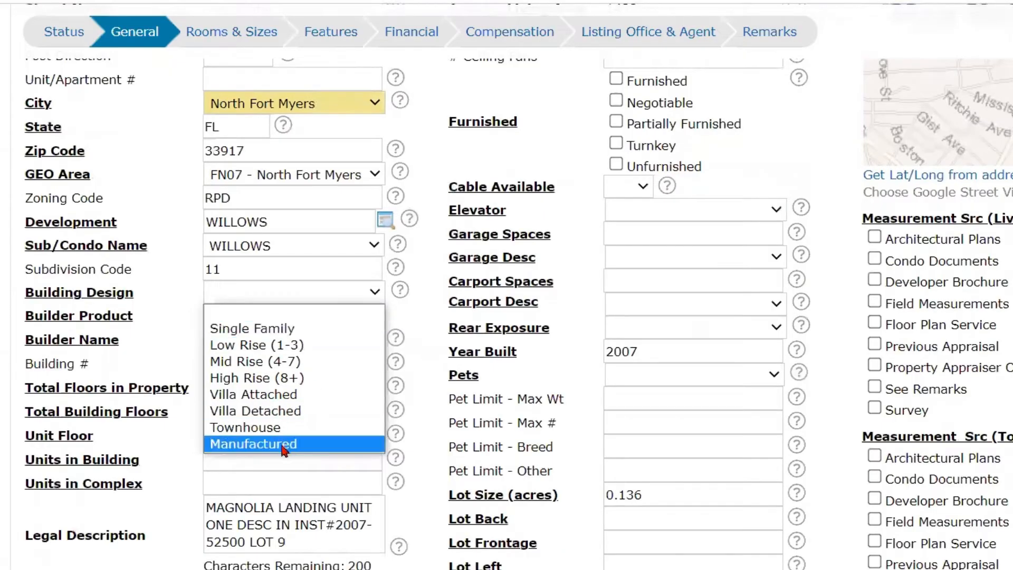
click(307, 328)
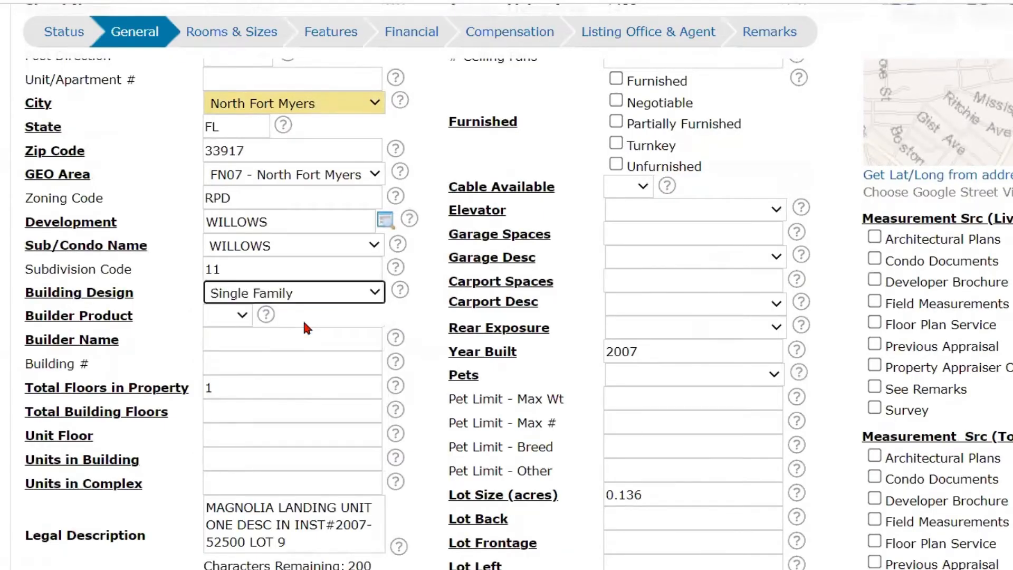
click(241, 316)
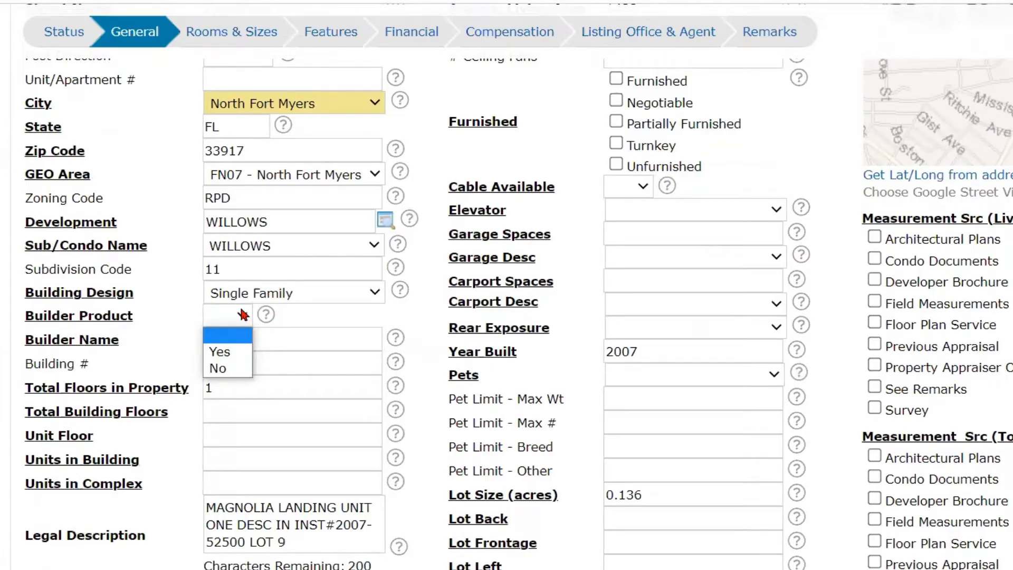
click(235, 367)
click(233, 341)
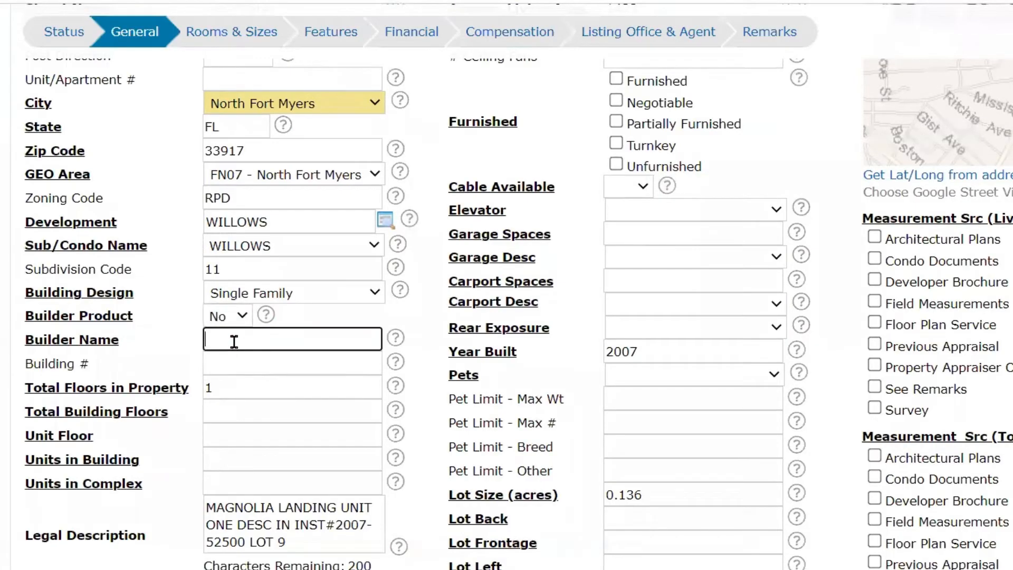
- Review the Builder Product options alongside the Builder Name field, keeping Builder Product at No
click(240, 318)
click(235, 316)
click(235, 317)
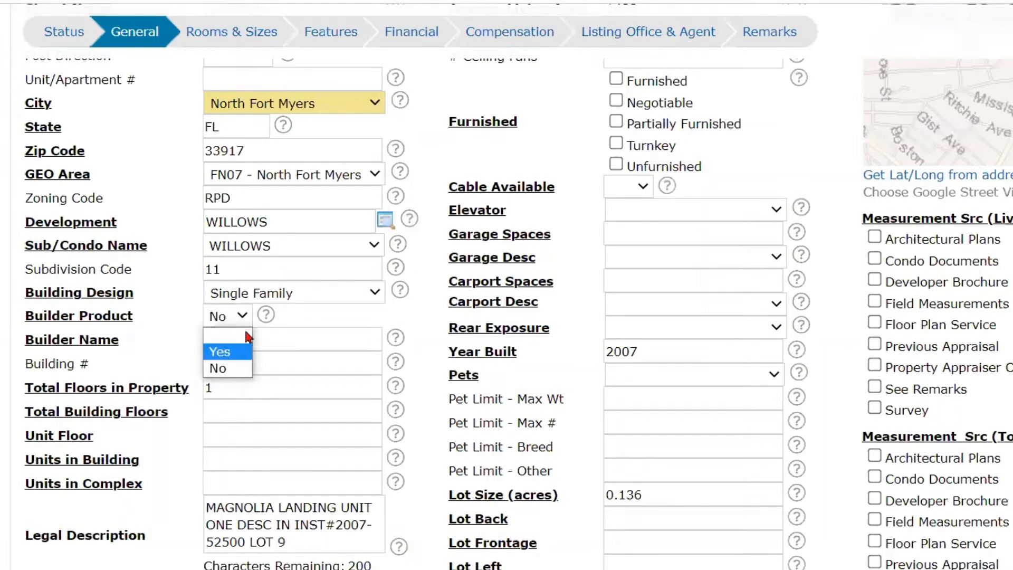
click(274, 335)
click(284, 343)
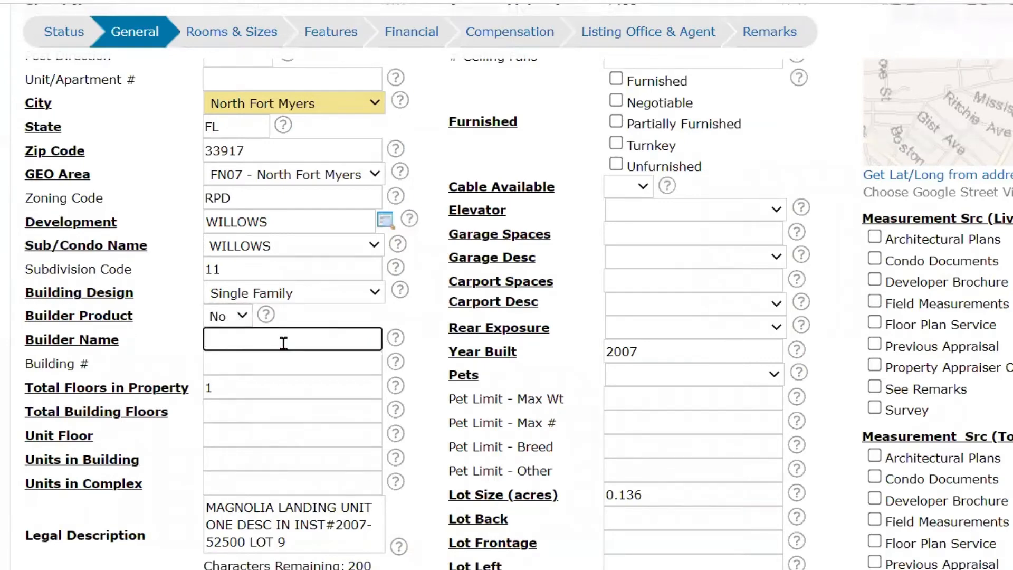
click(220, 316)
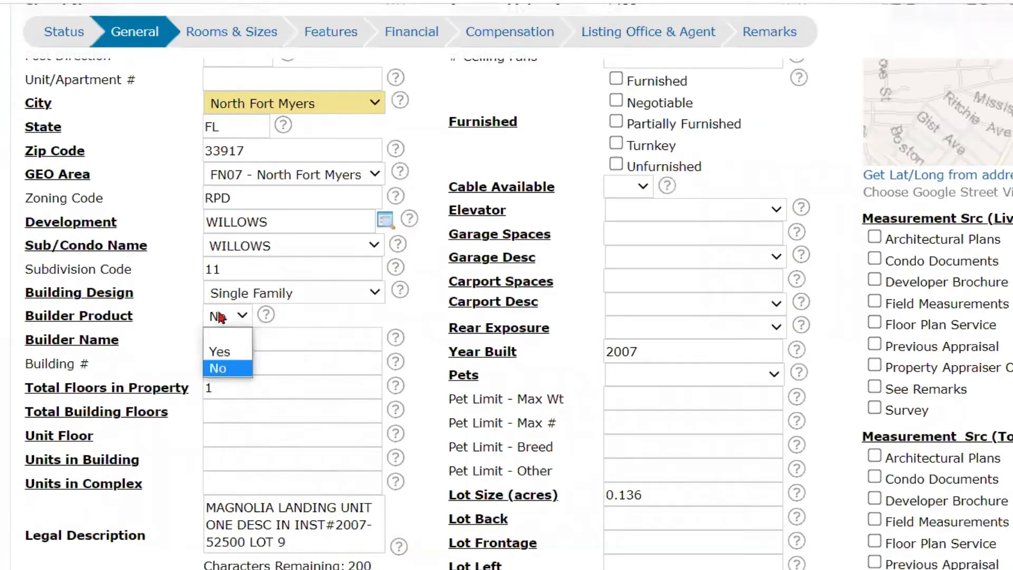
click(359, 346)
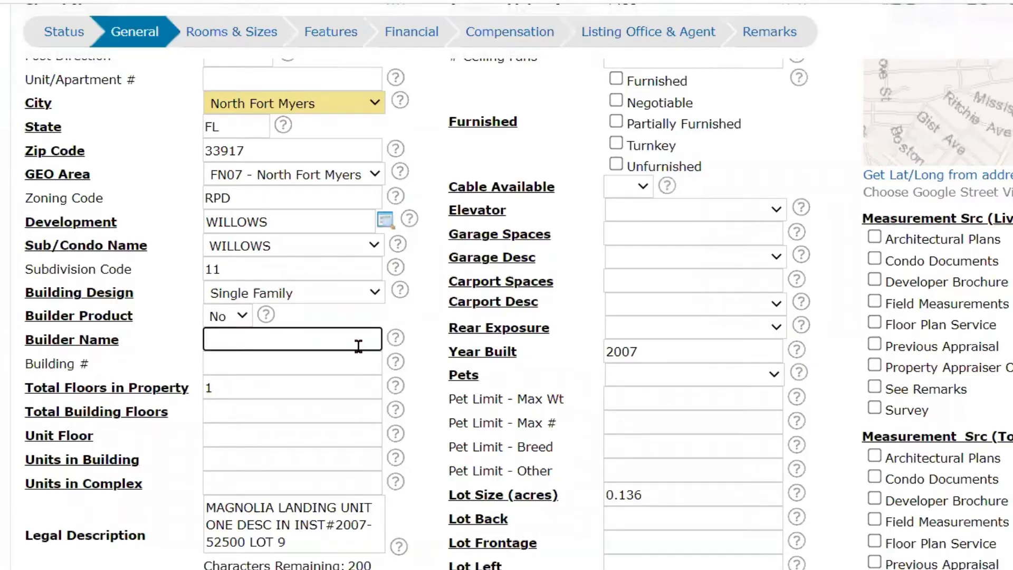
- Leave Builder Name and Building # blank, and set Total Building Floors to 1 and Unit Floor to 0
click(321, 366)
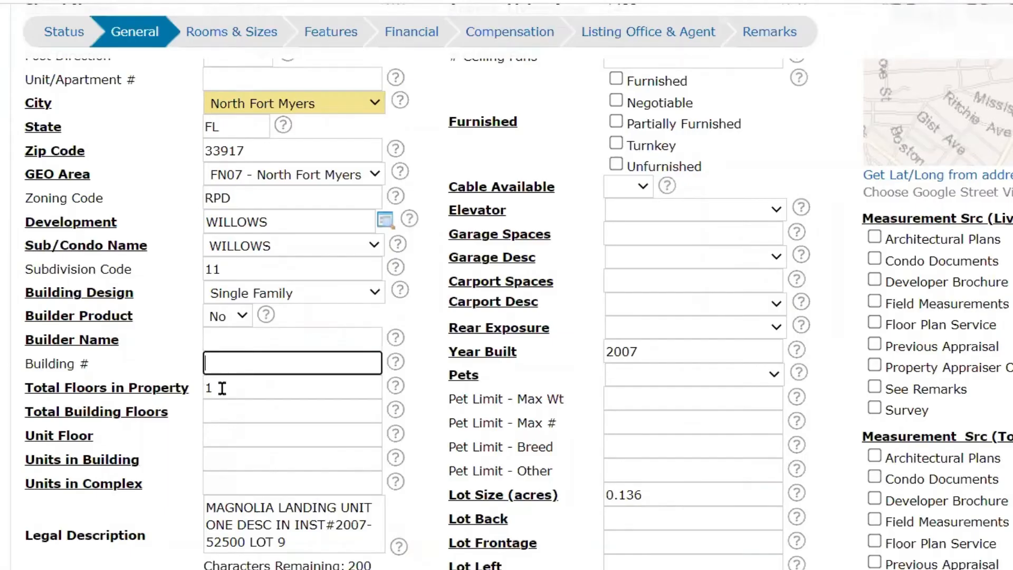
scroll(232, 390, down, 1)
click(235, 312)
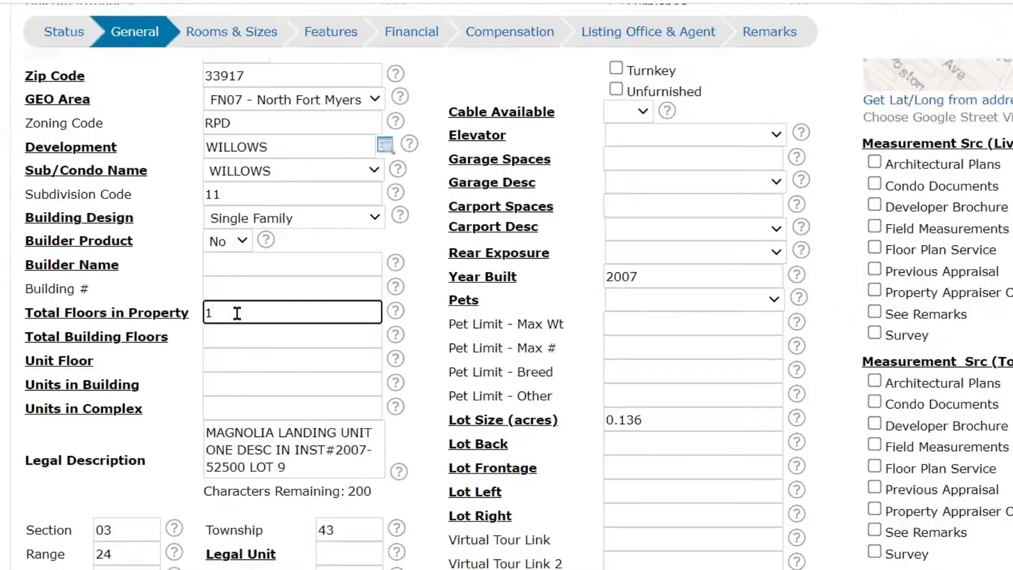
click(234, 340)
text(1)
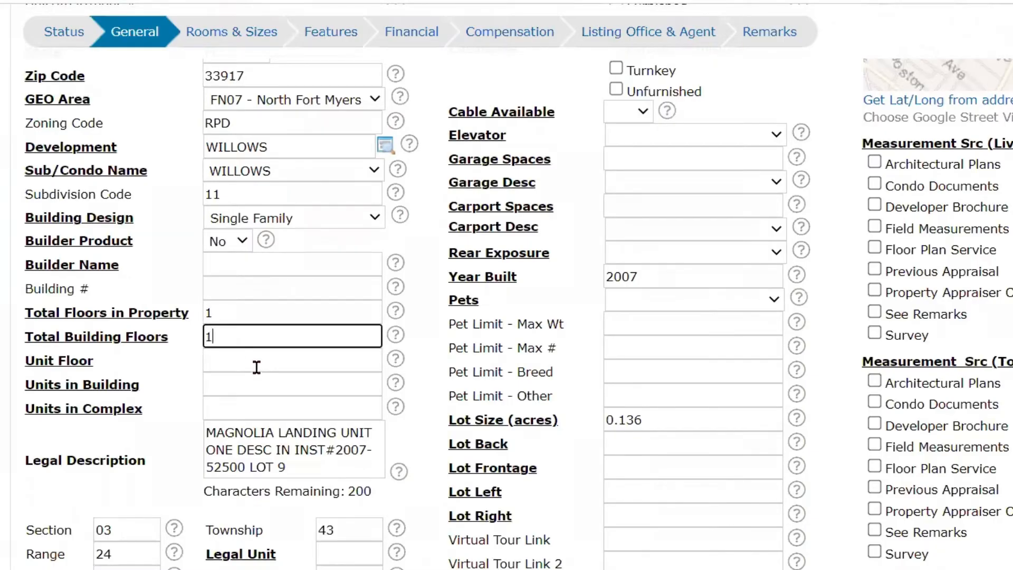
click(257, 362)
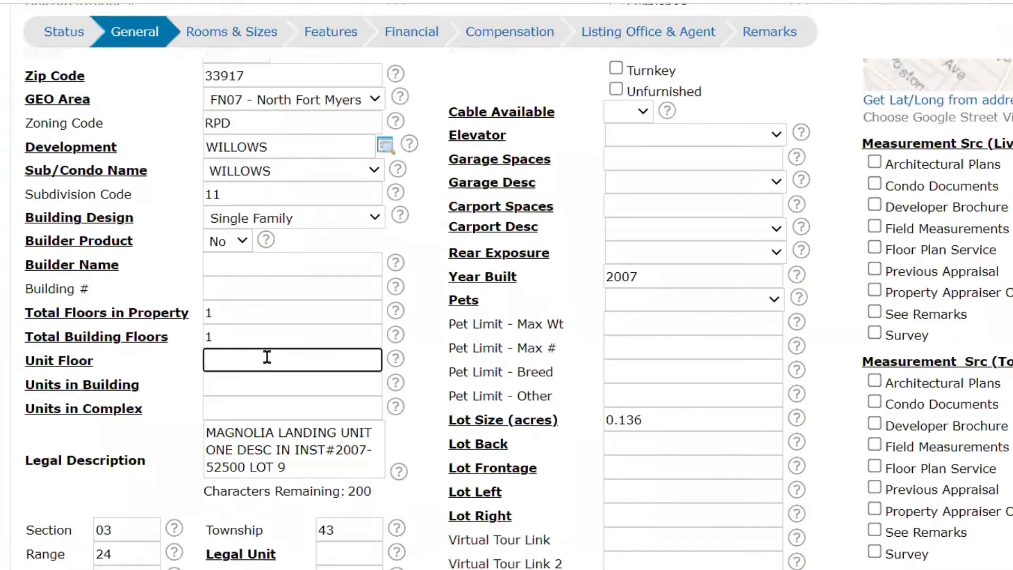
text(0)
- Enter 1 for both Units in Building and Units in Complex
click(250, 385)
text(1)
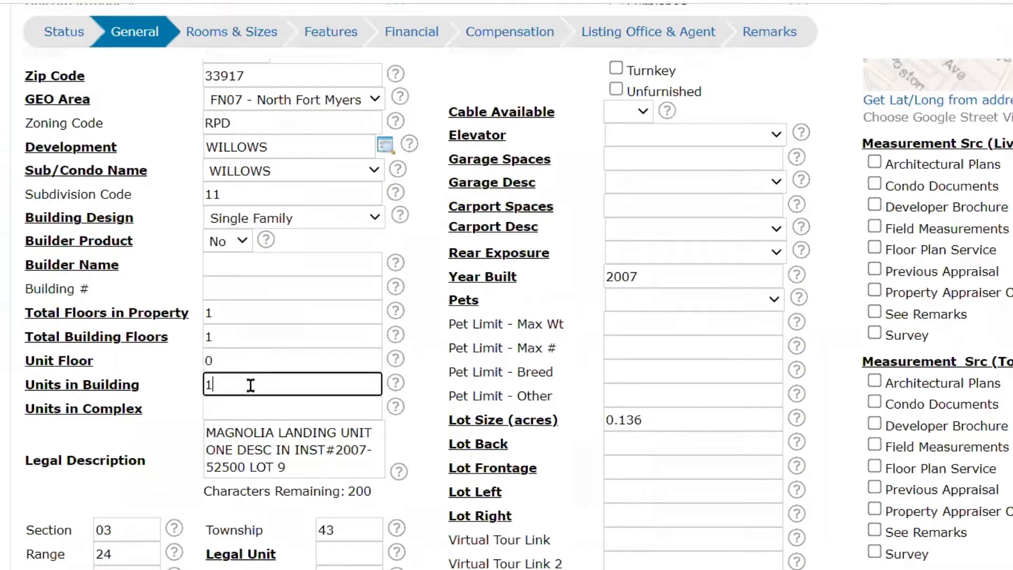
scroll(251, 385, down, 1)
click(244, 332)
text(1)
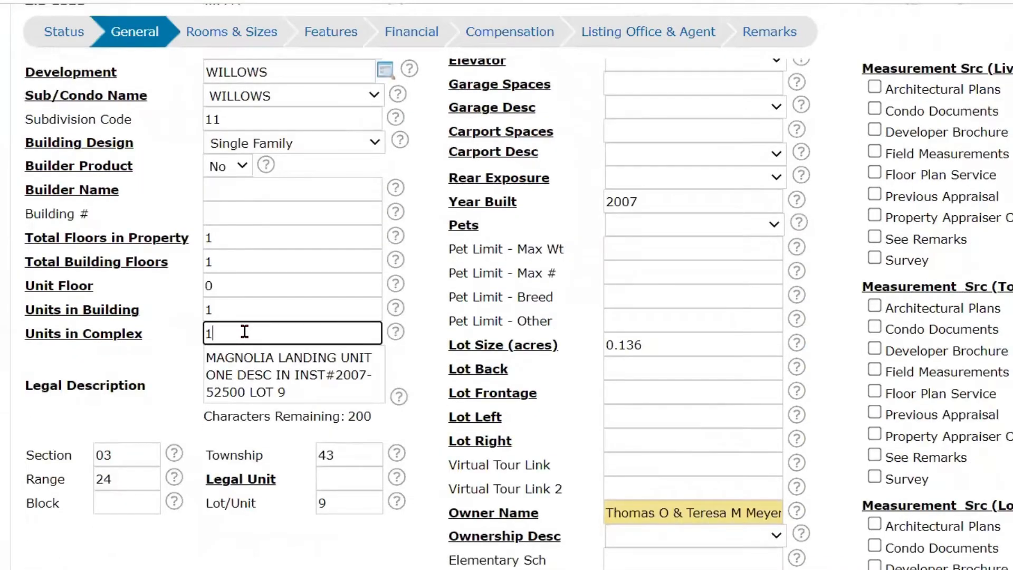
- Recheck the floor and unit counts, and change Units in Complex to 0
drag(163, 328, 160, 321)
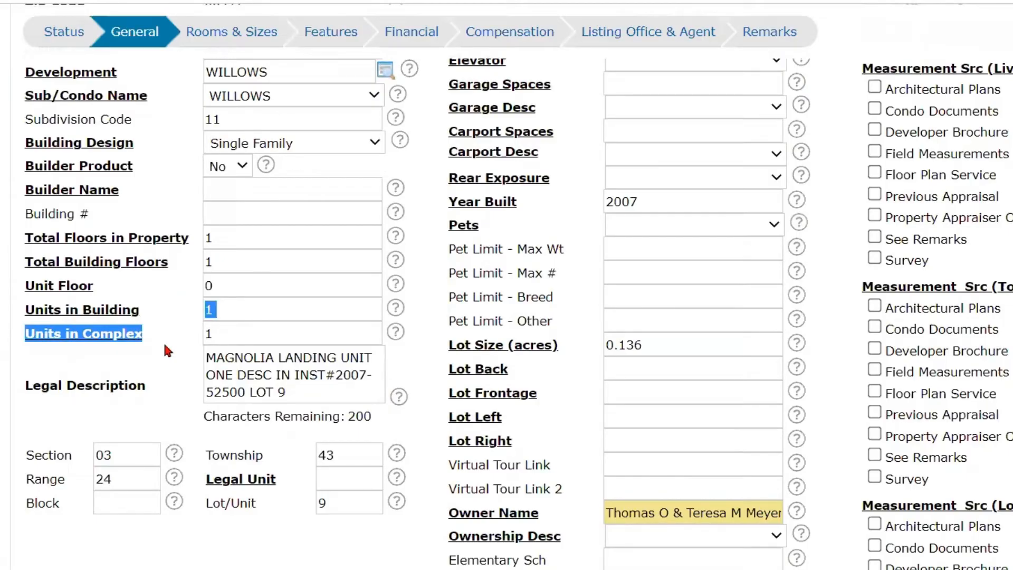
click(233, 242)
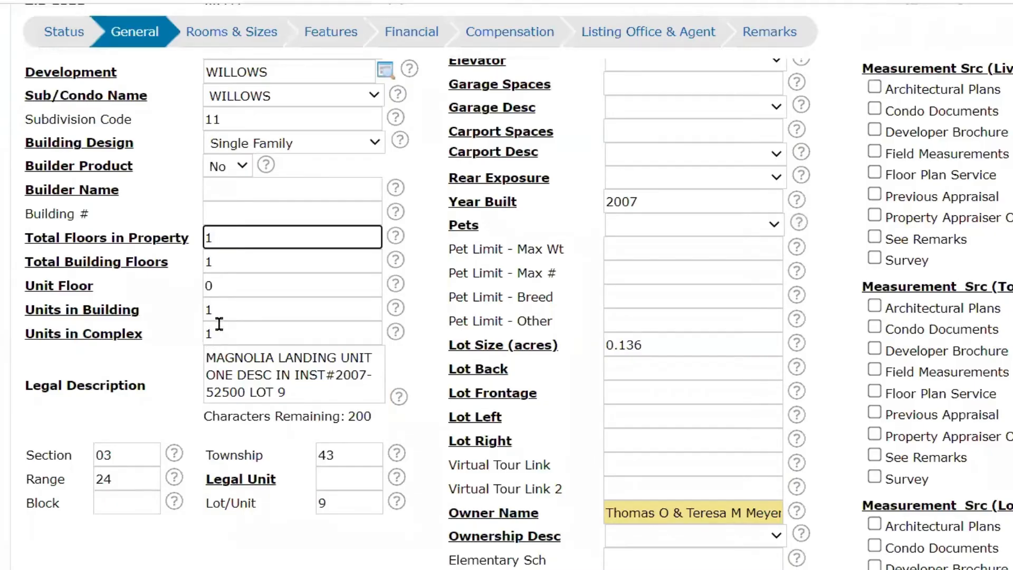
click(221, 287)
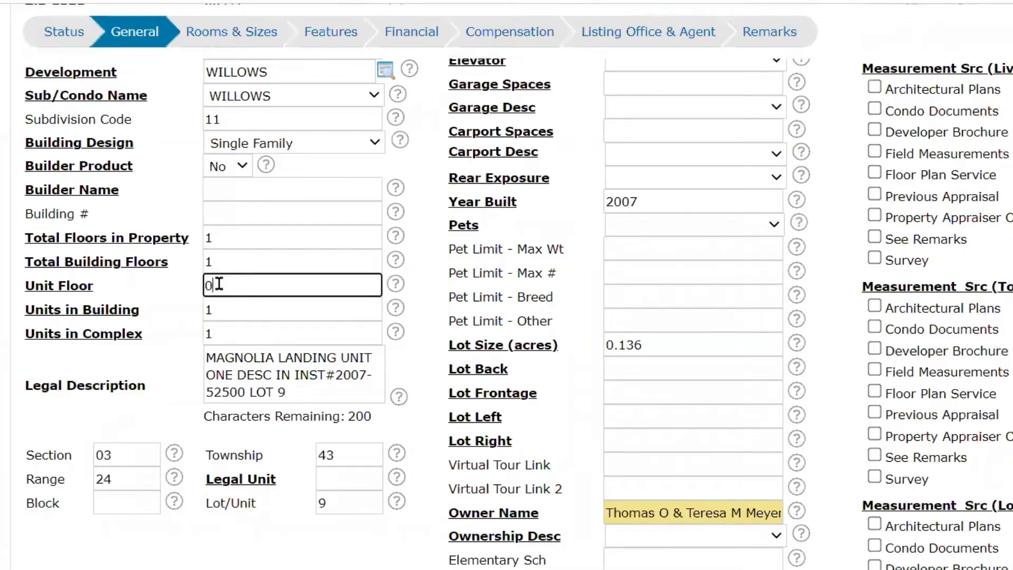
click(224, 305)
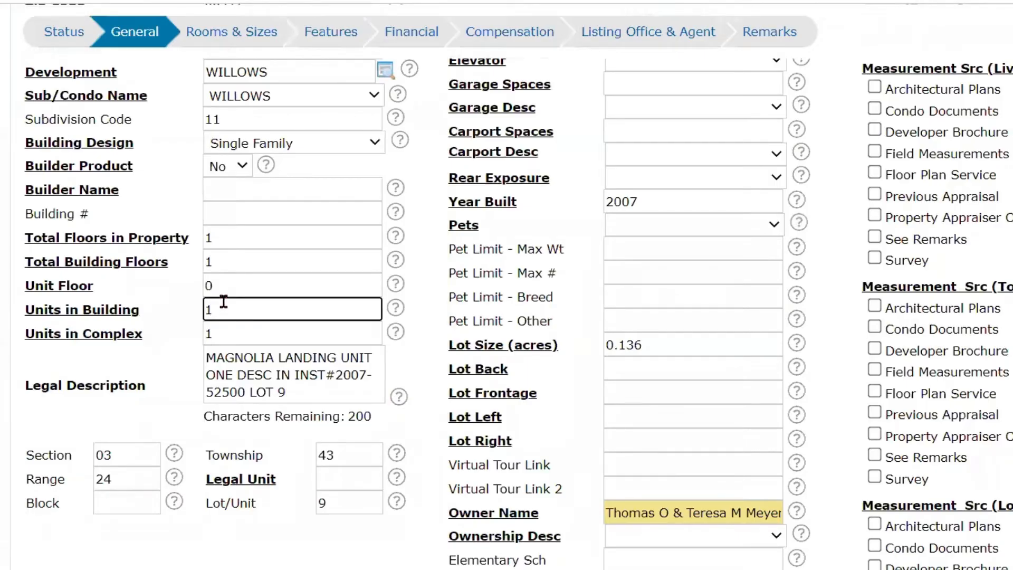
click(224, 335)
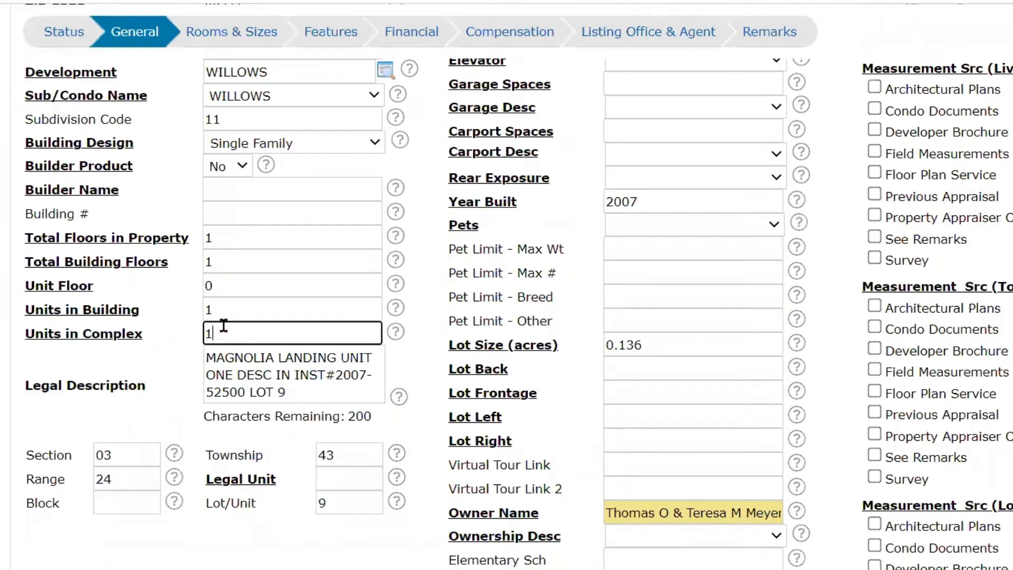
key(BackSpace)
text(0)
- Set the Legal Unit to 0 in the legal description details
click(277, 476)
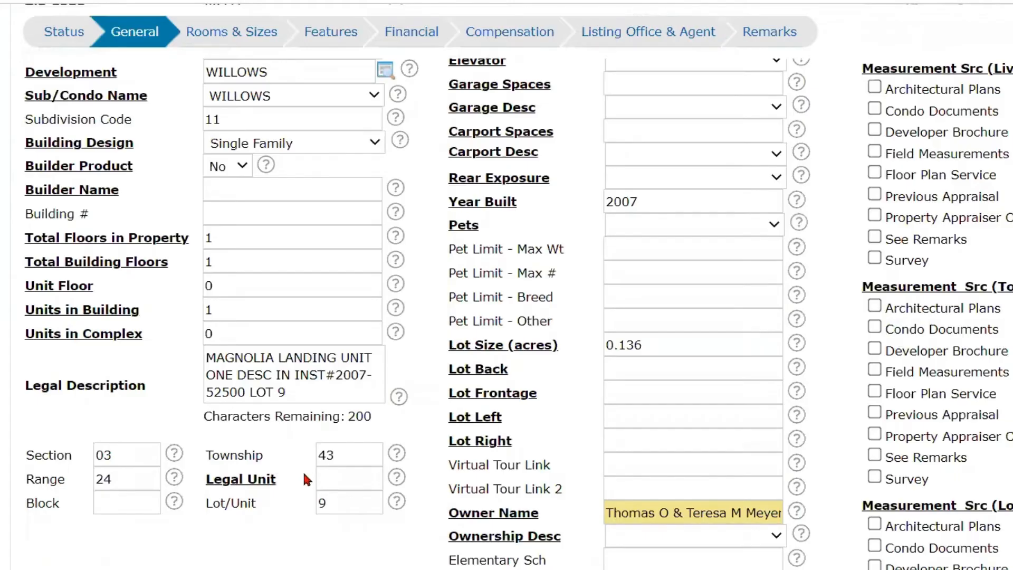
click(324, 478)
text(0)
- Set the Status Type to Resale Property and the List Price to 429800
scroll(416, 340, up, 7)
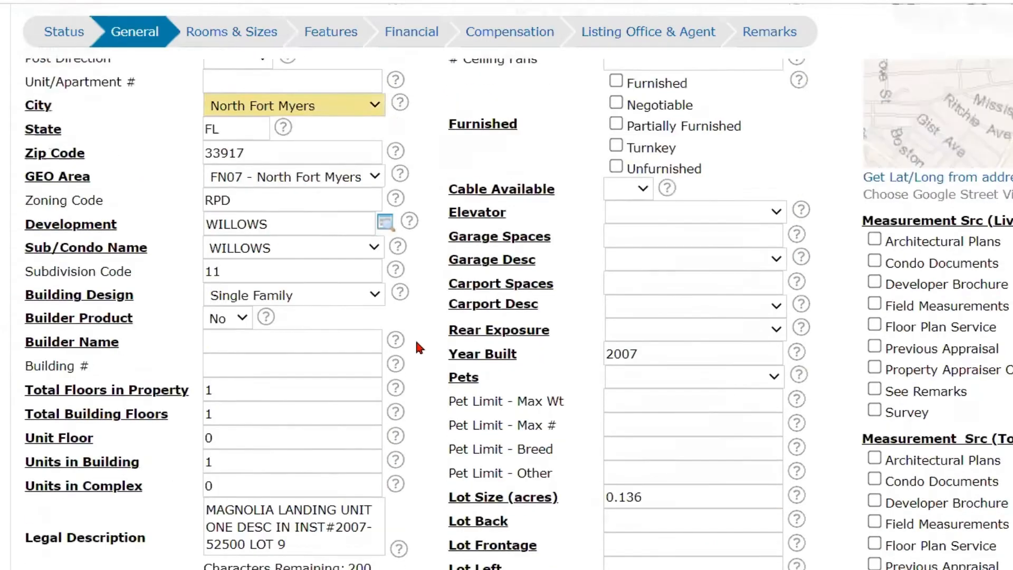
scroll(414, 338, up, 1)
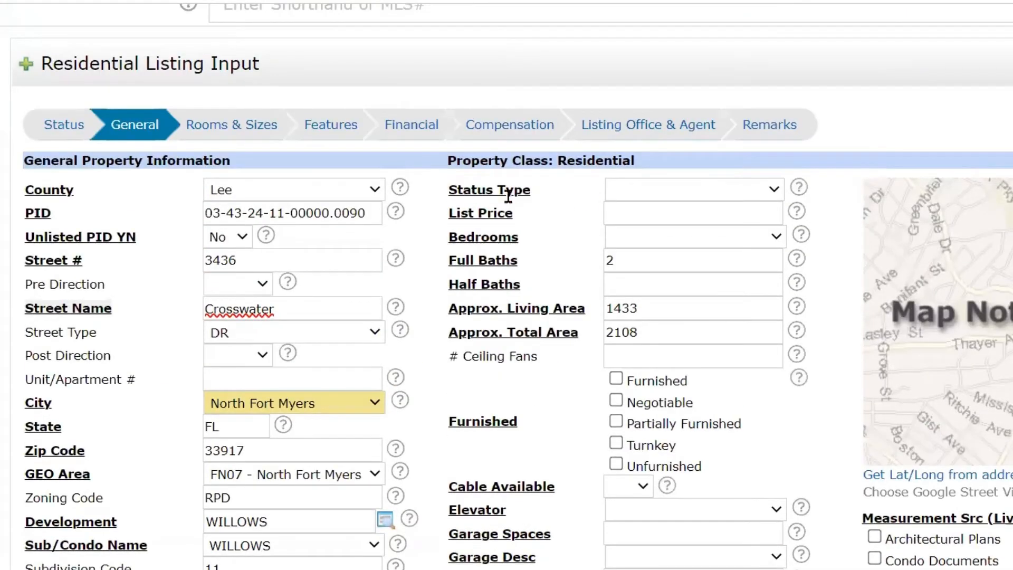
click(687, 190)
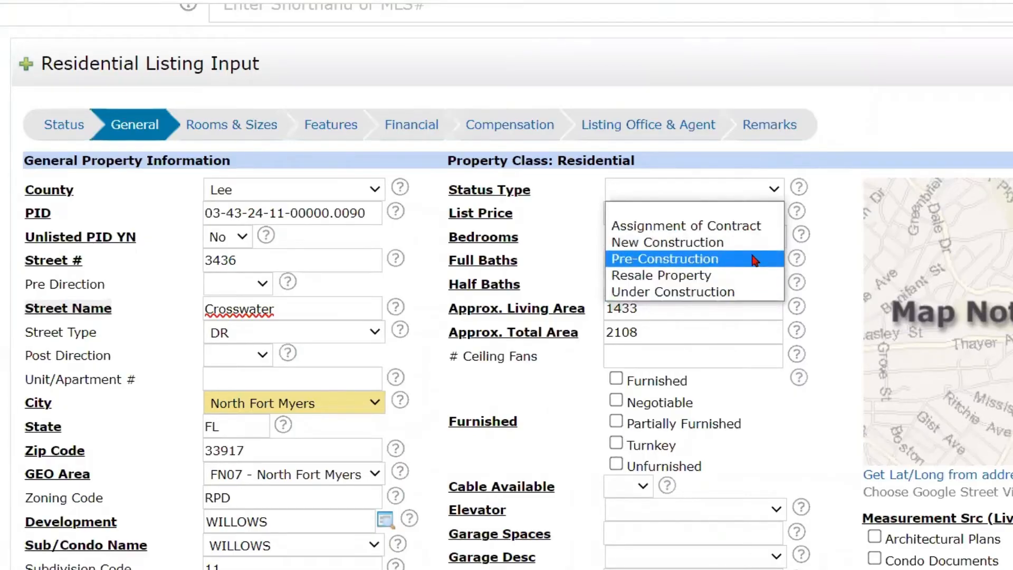
click(733, 275)
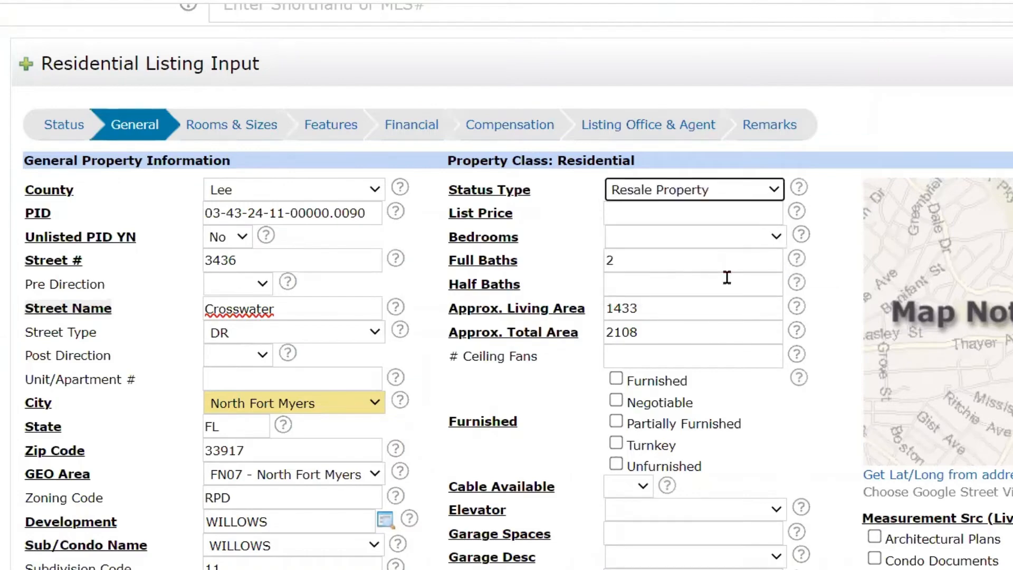
click(724, 216)
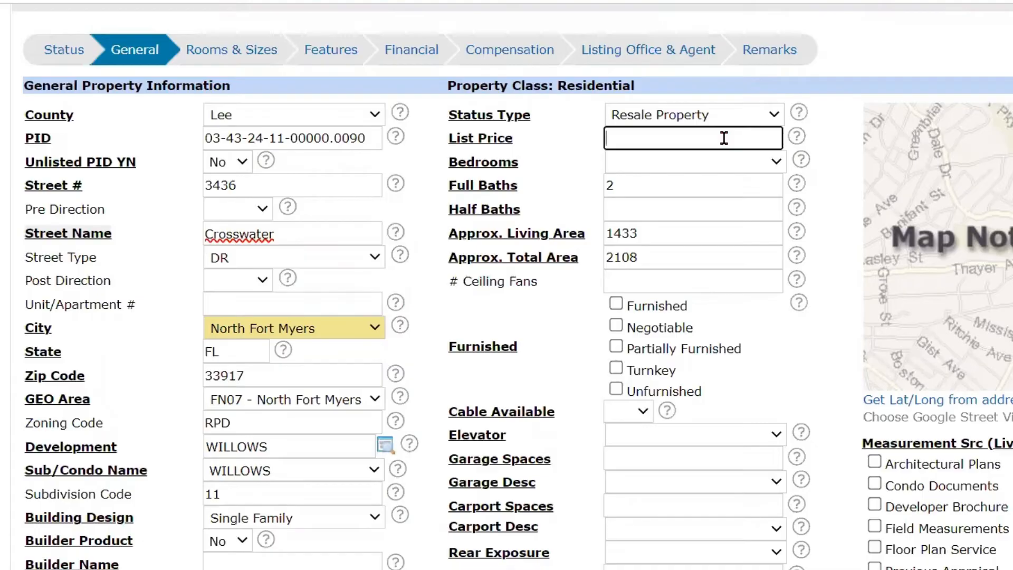
text(429800)
- Set Bedrooms to 3 Bed and Half Baths to 0
click(738, 161)
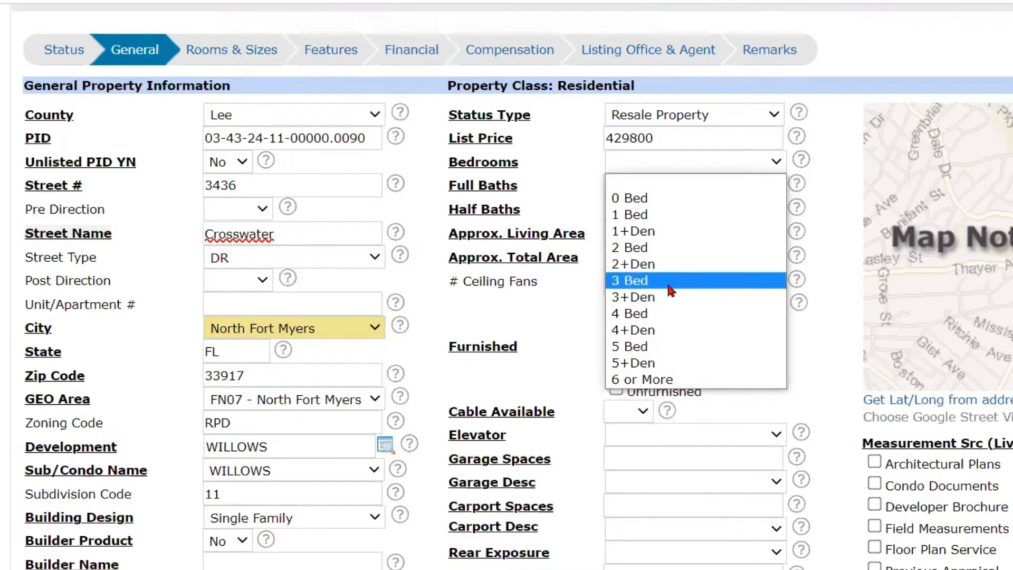
click(671, 291)
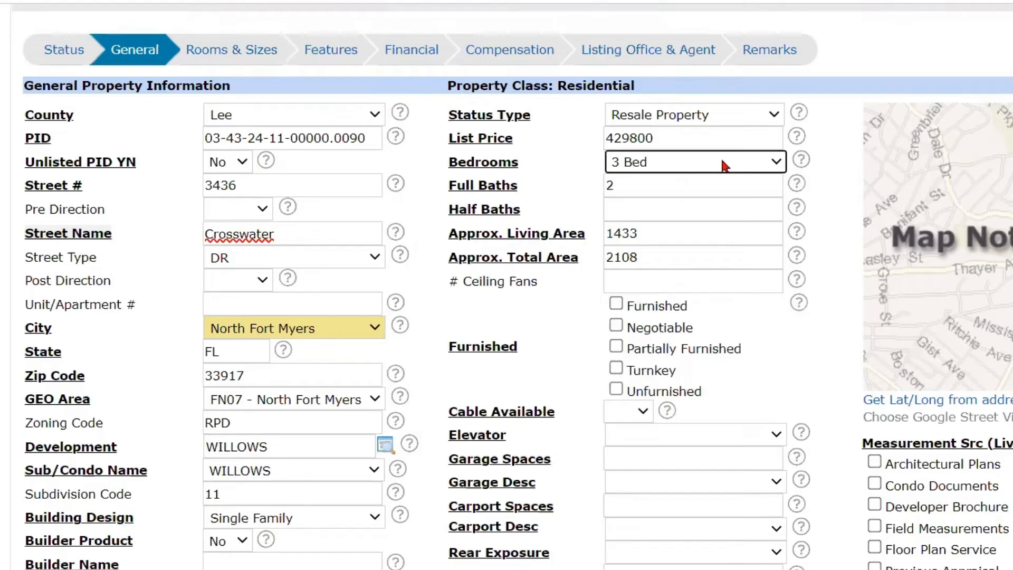
click(621, 208)
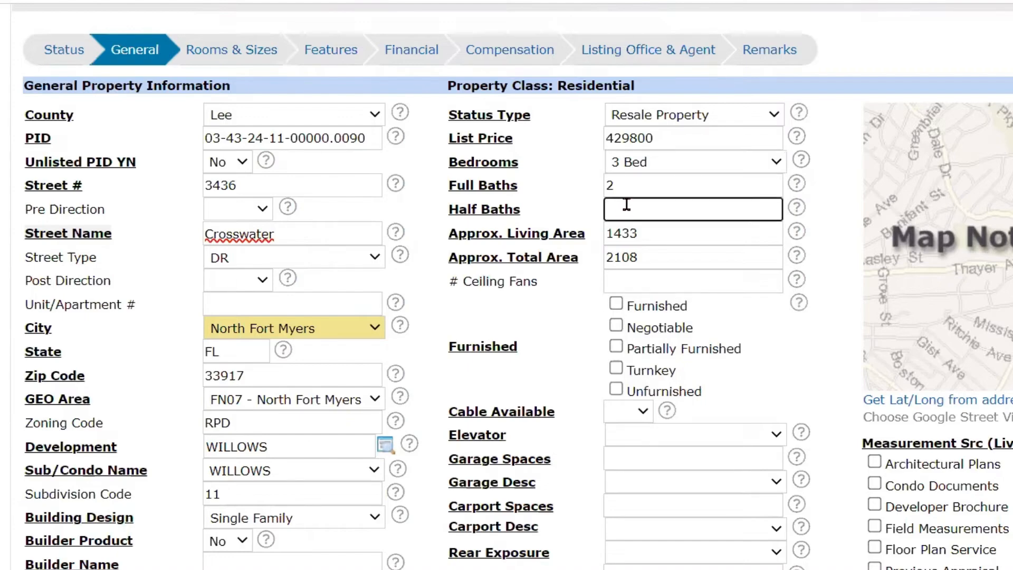
text(0)
- Check the Approx. Total Area, set the number of ceiling fans to 2, and mark the property as Unfurnished
click(641, 256)
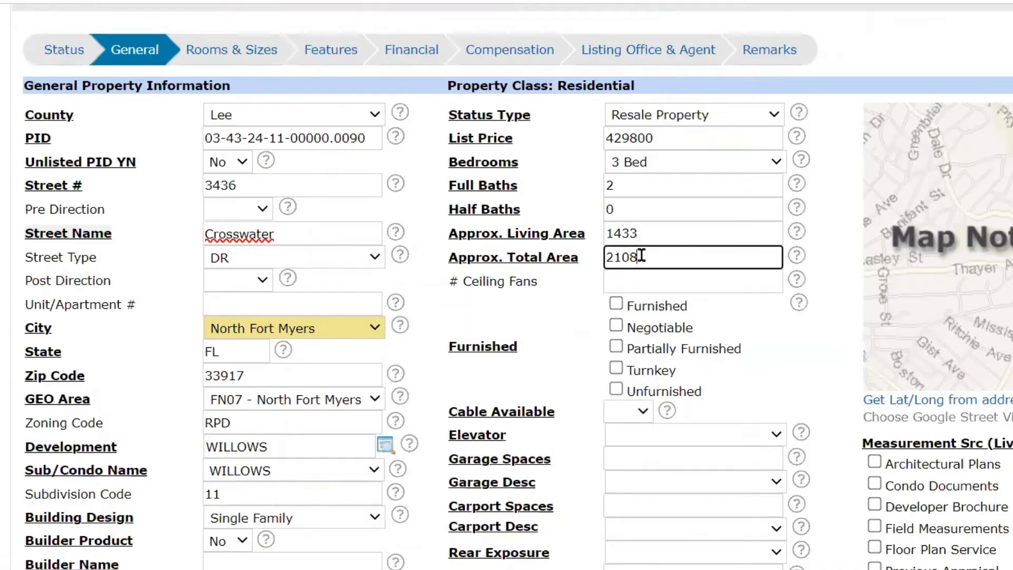
click(617, 283)
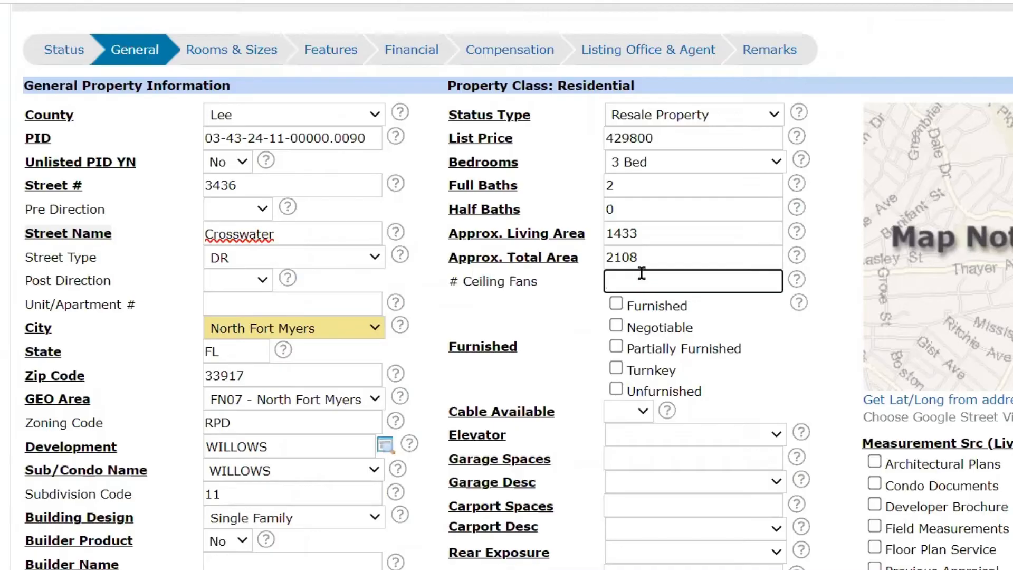
text(2)
click(616, 390)
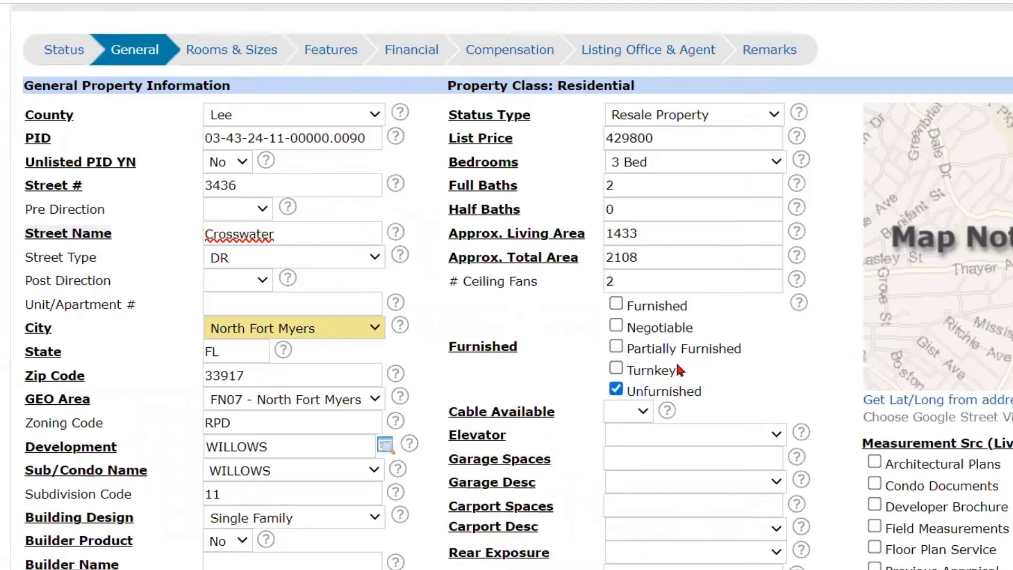
- Set Cable Available to Yes and Elevator to None
scroll(673, 366, down, 3)
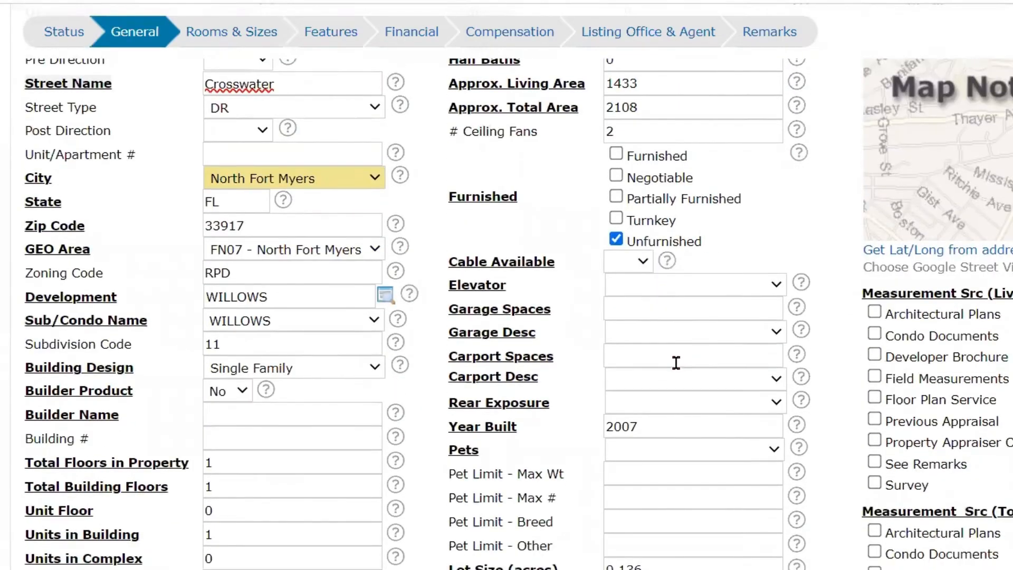
click(639, 262)
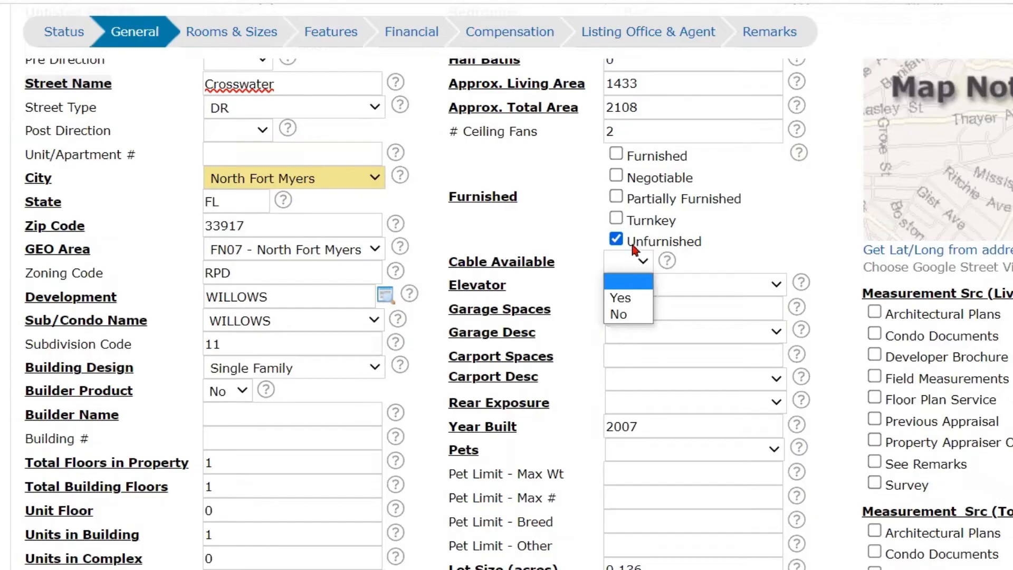
click(633, 298)
click(630, 292)
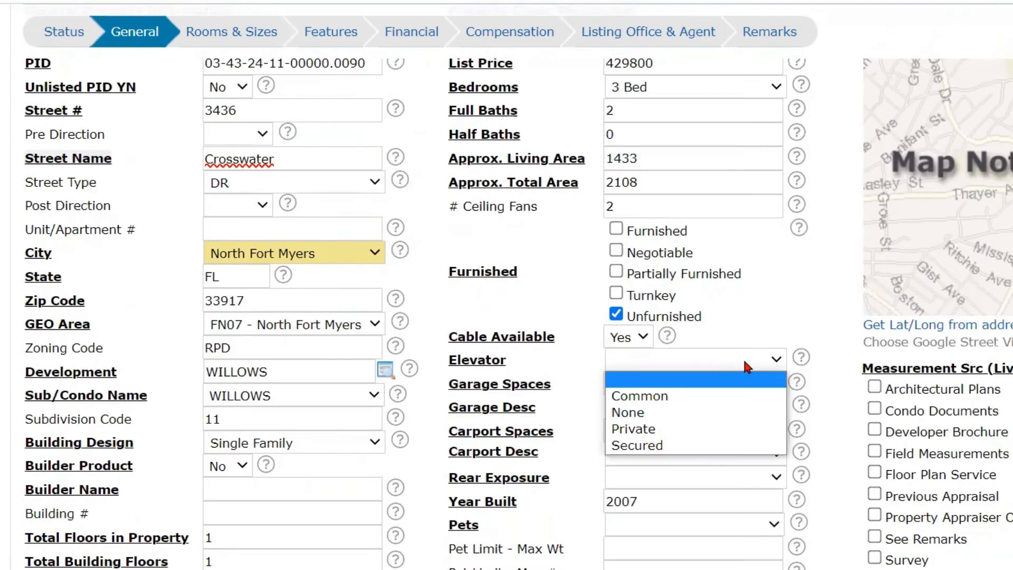
click(719, 413)
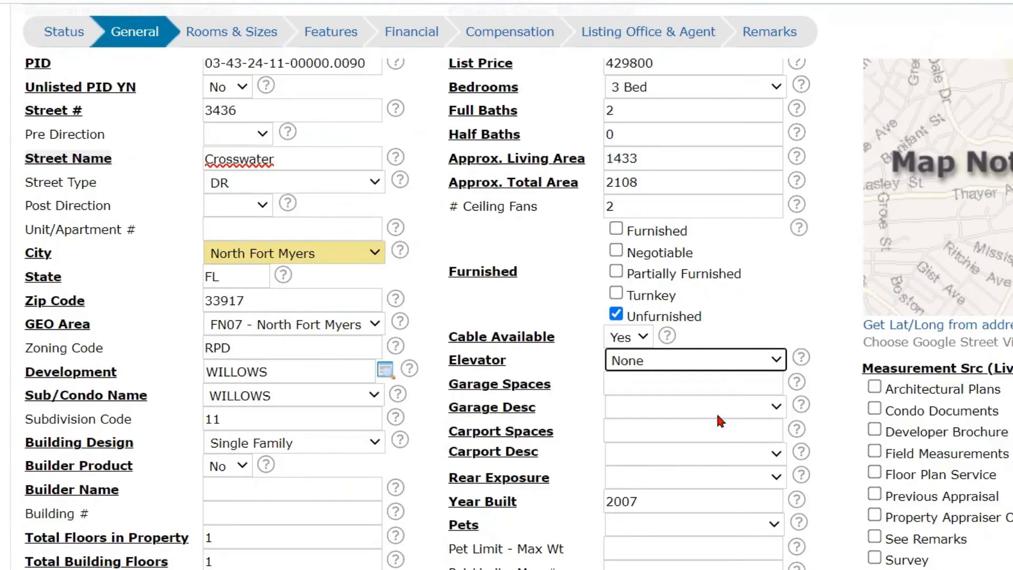
- Set Garage Spaces to 2 and the garage description to Attached
click(733, 387)
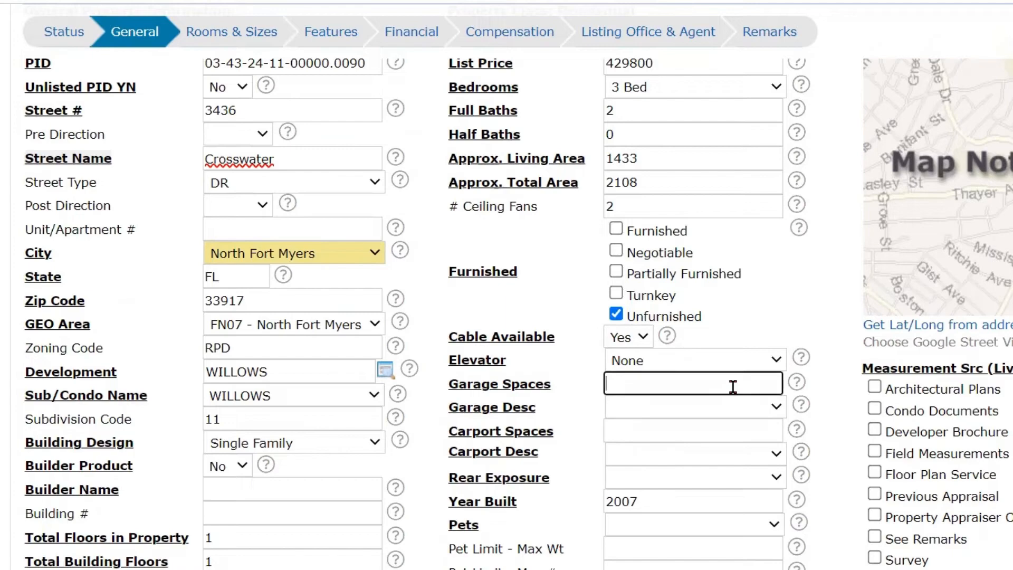
text(2)
click(734, 407)
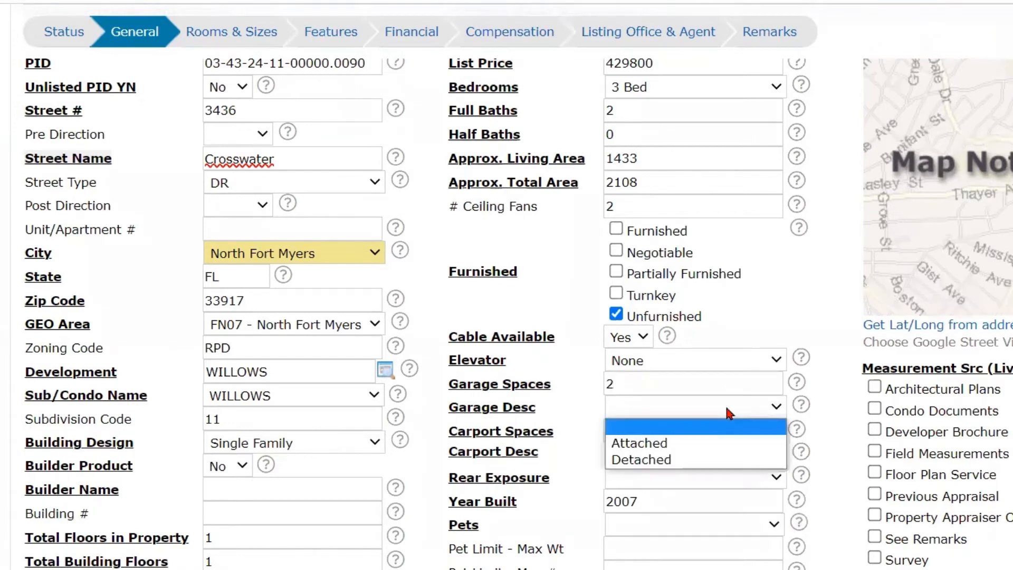
click(675, 446)
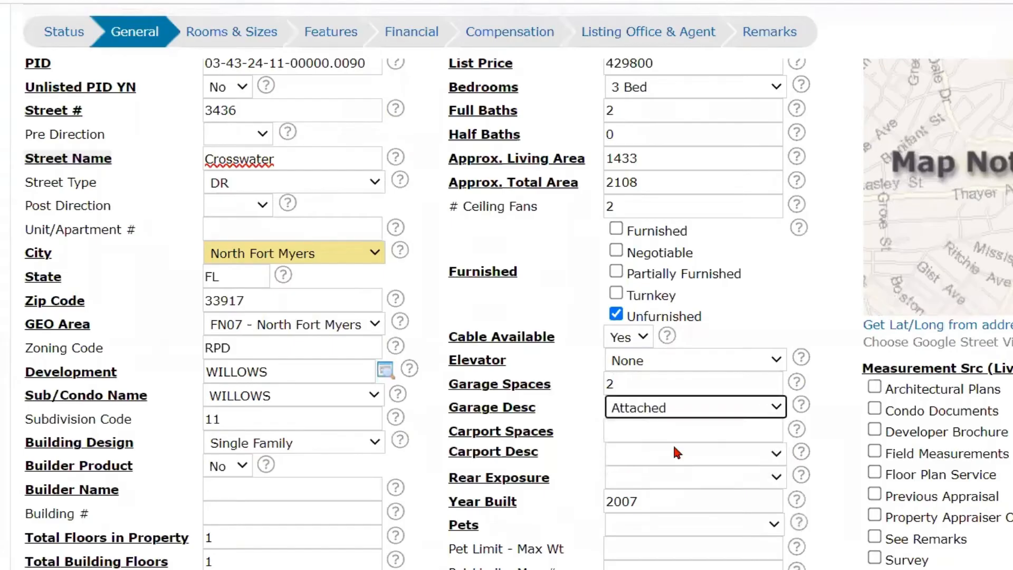
- Set Carport Spaces to 0 and leave the carport description blank
click(662, 430)
text(0)
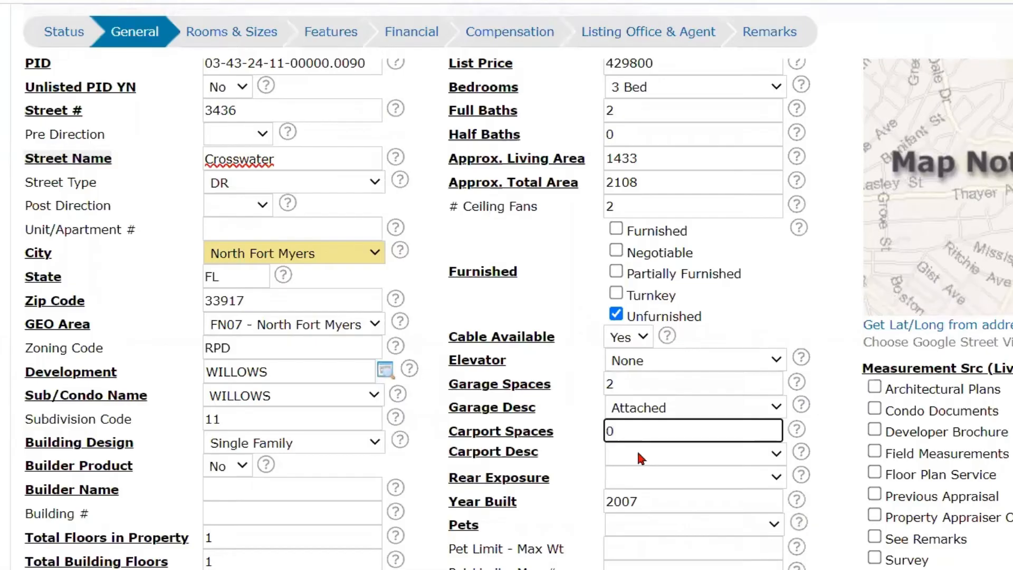
click(638, 451)
click(655, 472)
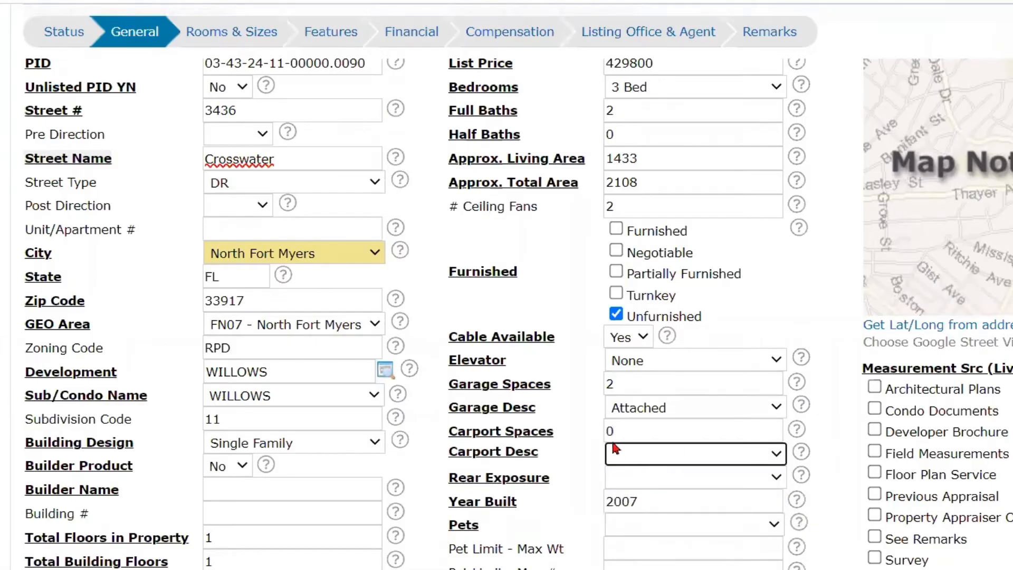
click(624, 431)
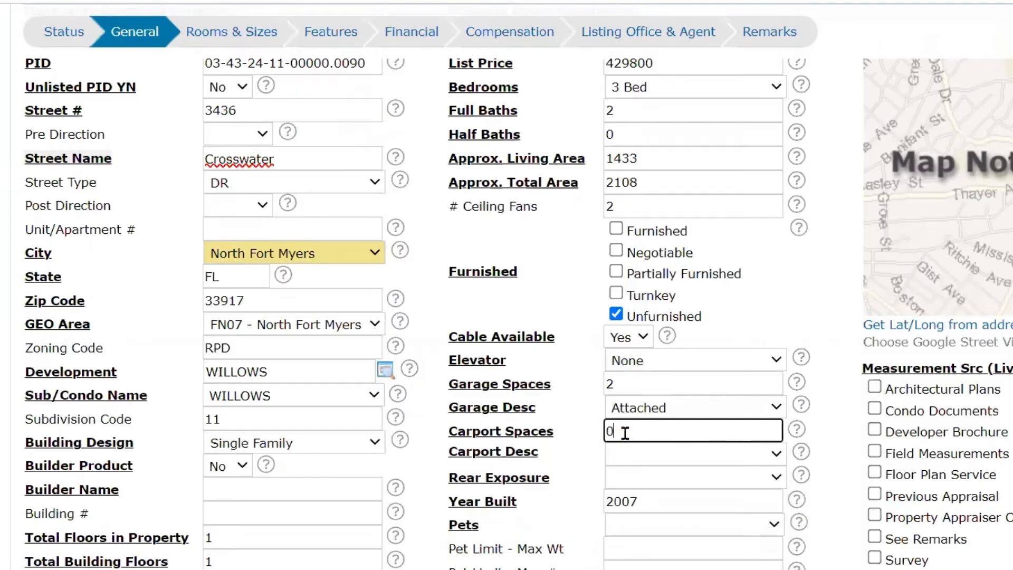
scroll(638, 430, down, 3)
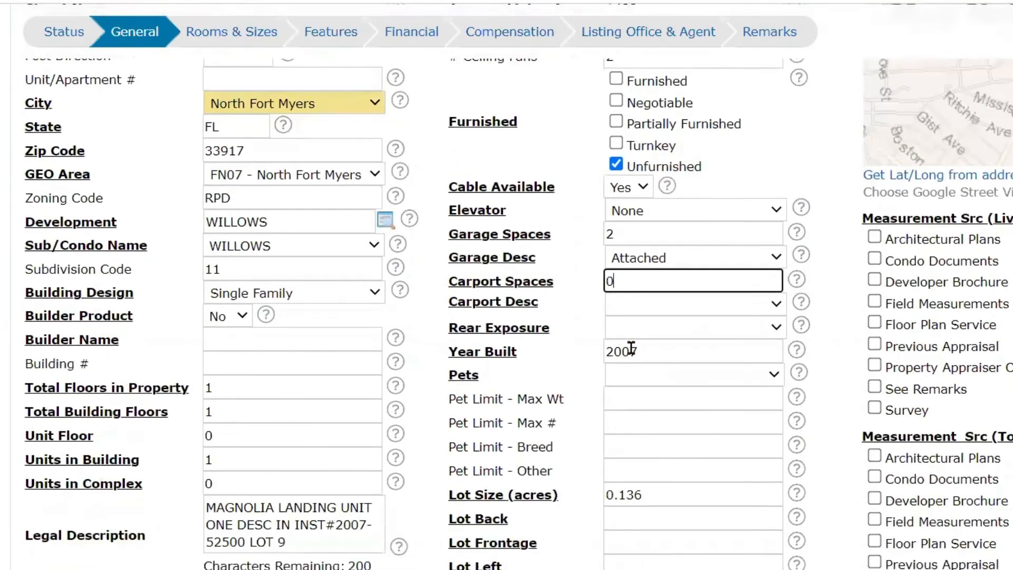
click(640, 327)
click(640, 343)
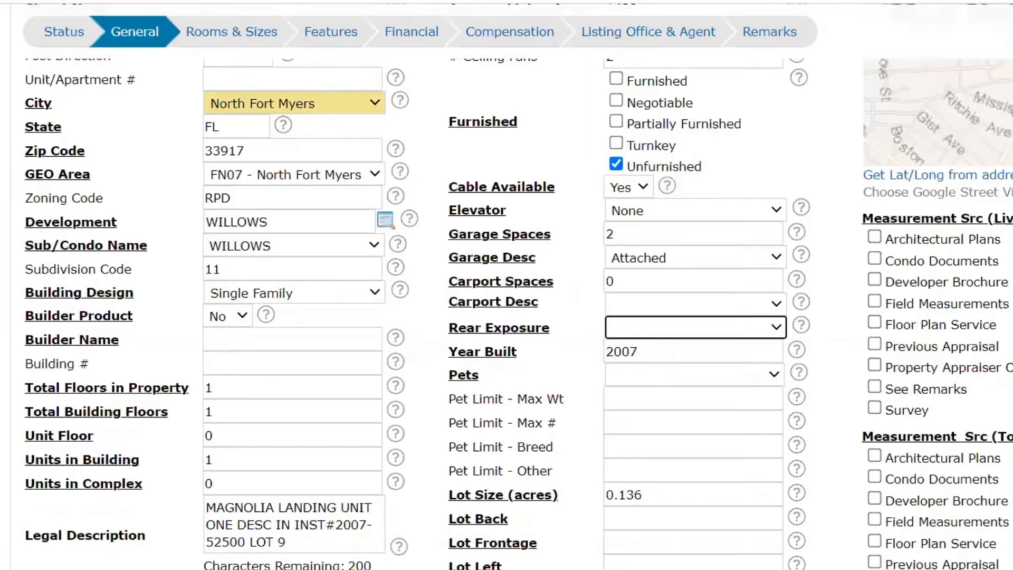
- Locate the property on the satellite map from its address and display the lot dimensions of its parcel
scroll(920, 219, up, 4)
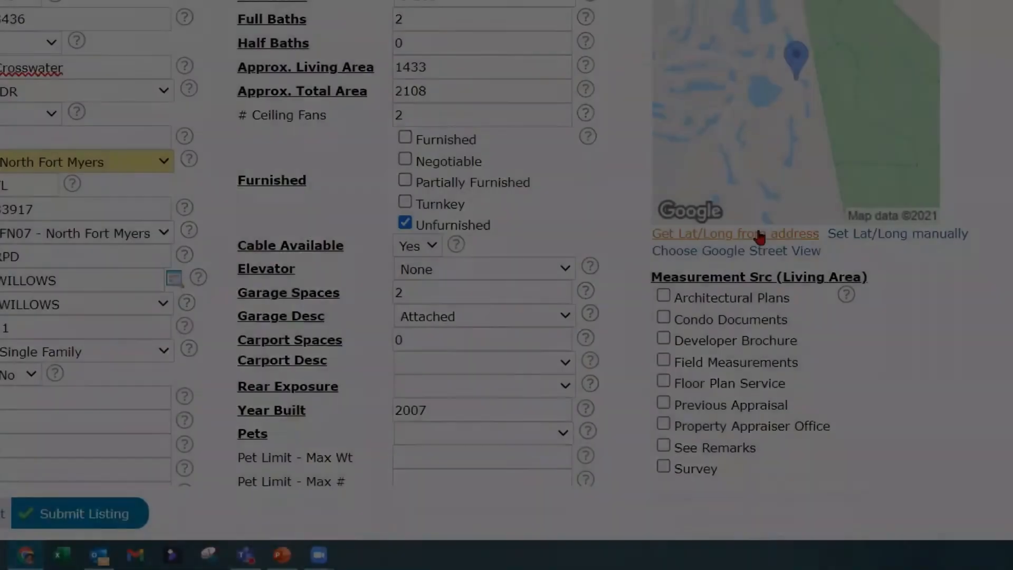
scroll(760, 237, up, 4)
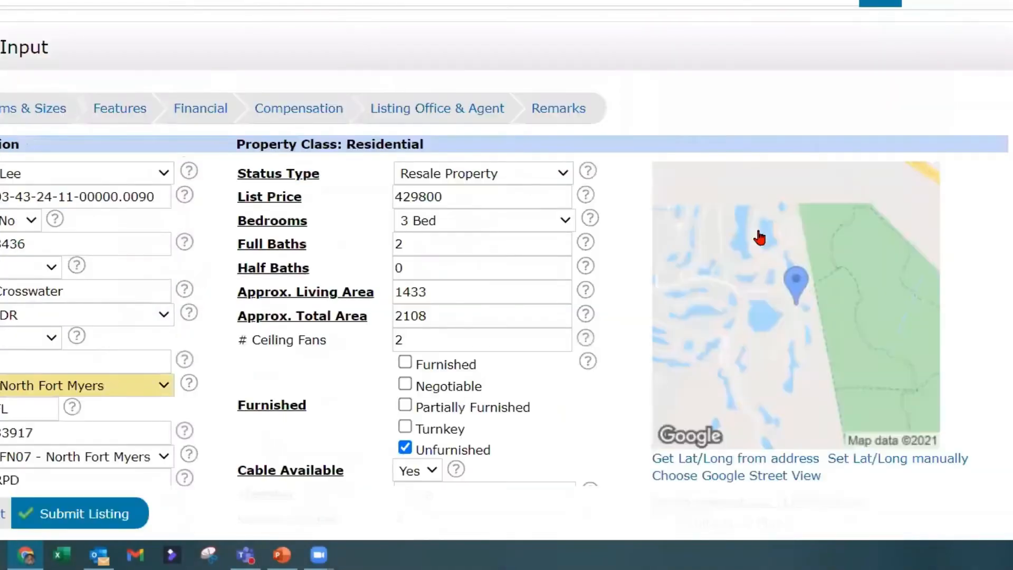
click(779, 459)
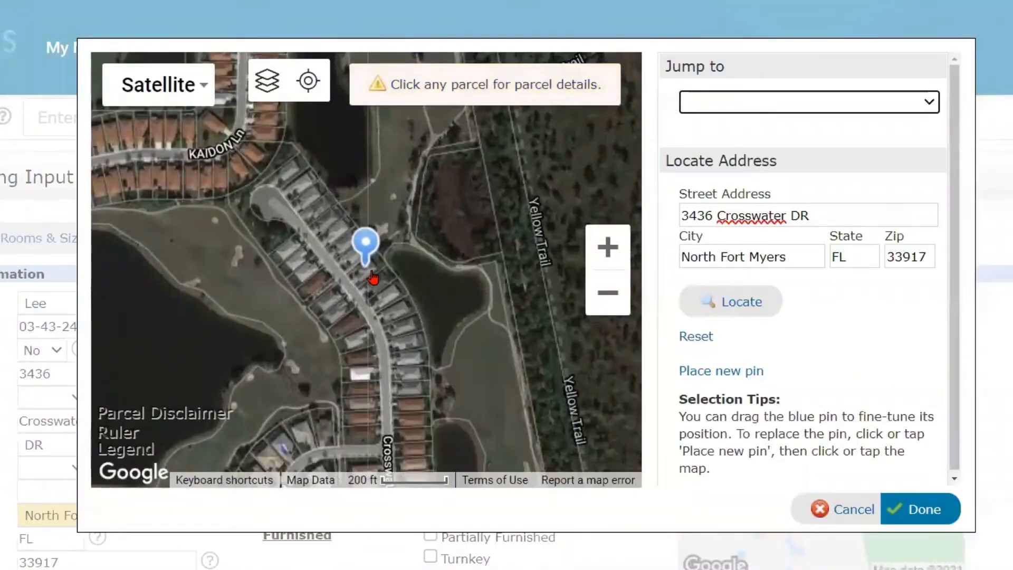
click(599, 251)
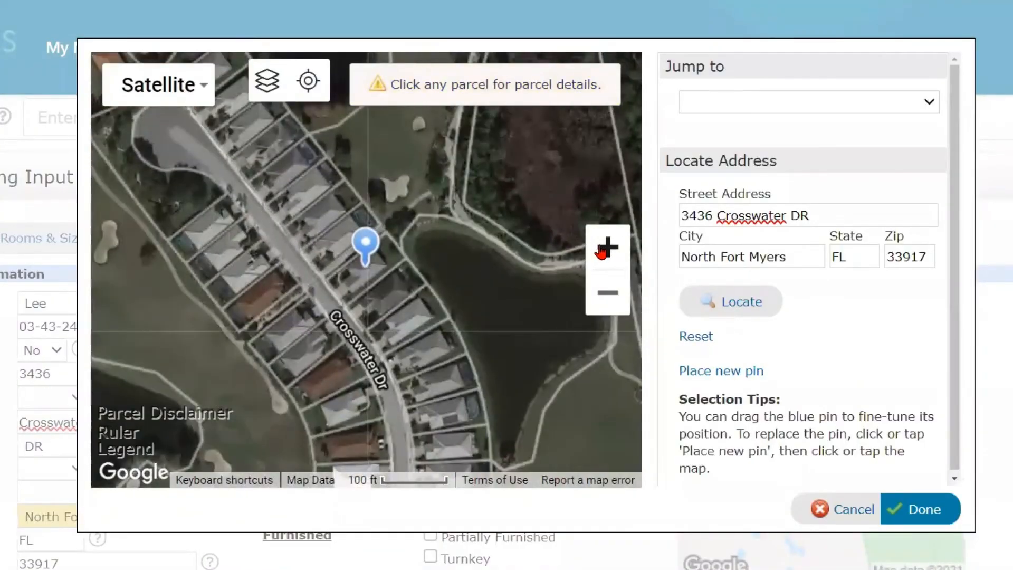
click(598, 252)
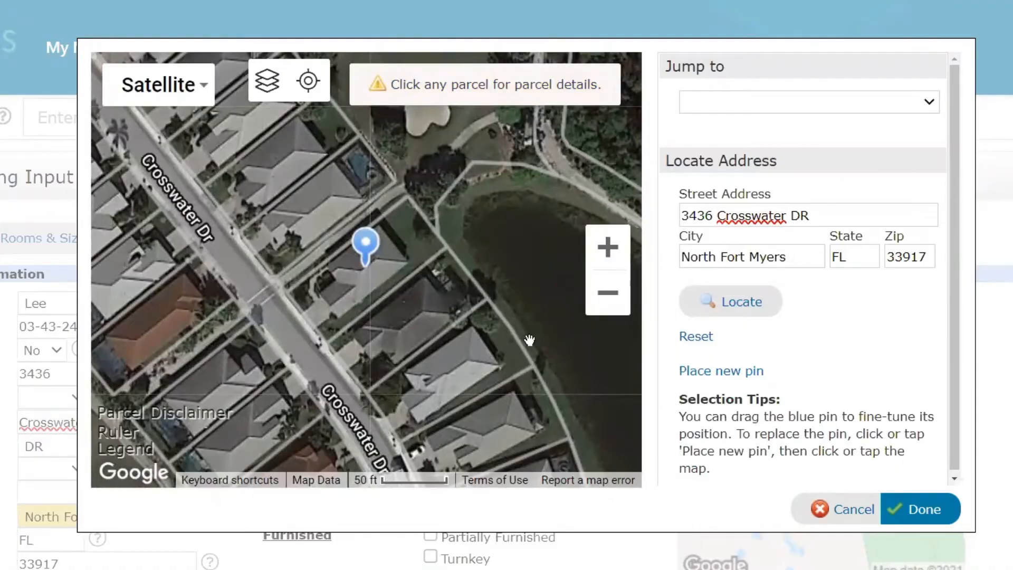
click(334, 290)
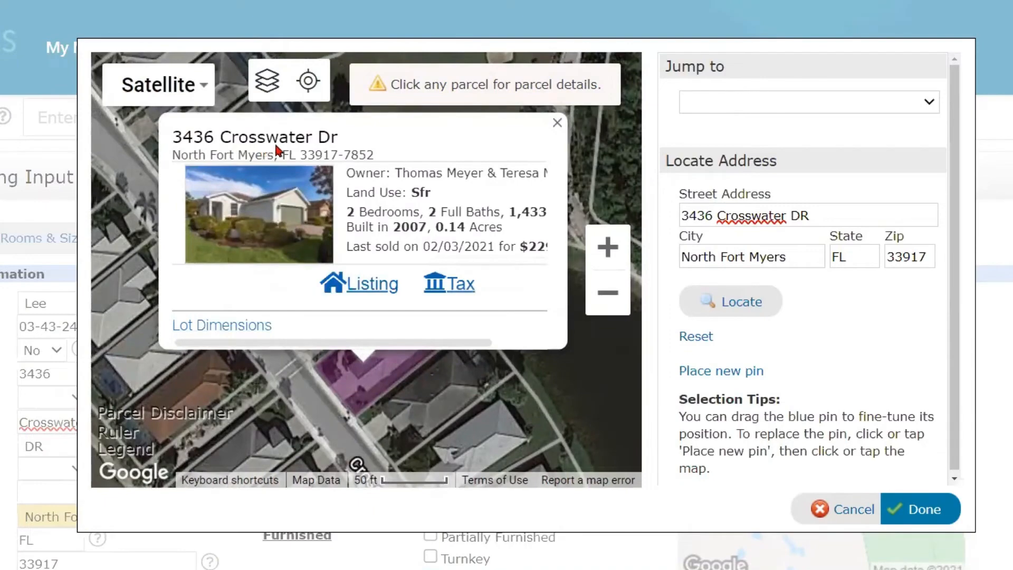
click(229, 326)
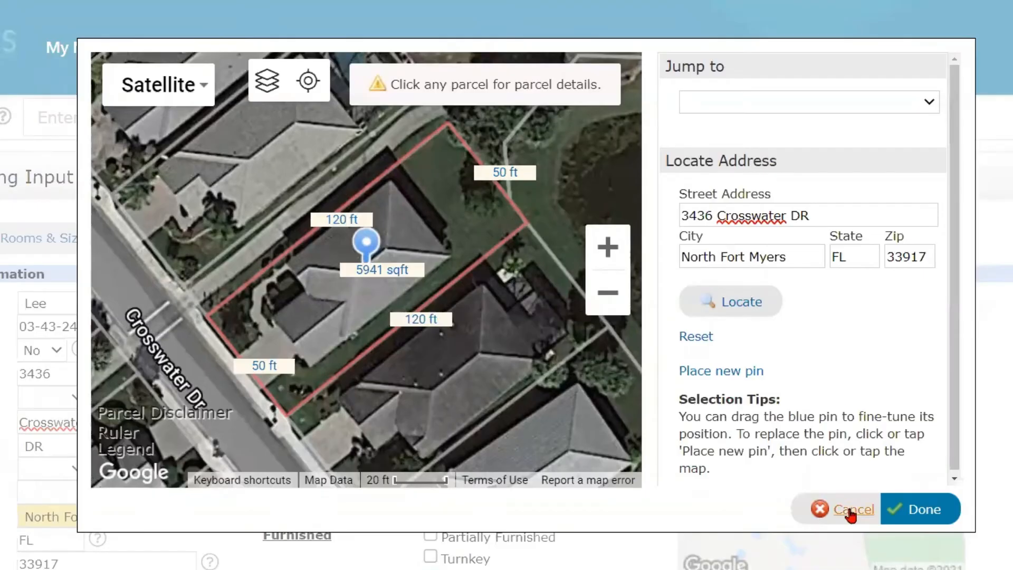
- View the parcel details of a nearby house on the same street and close them
click(608, 292)
click(608, 293)
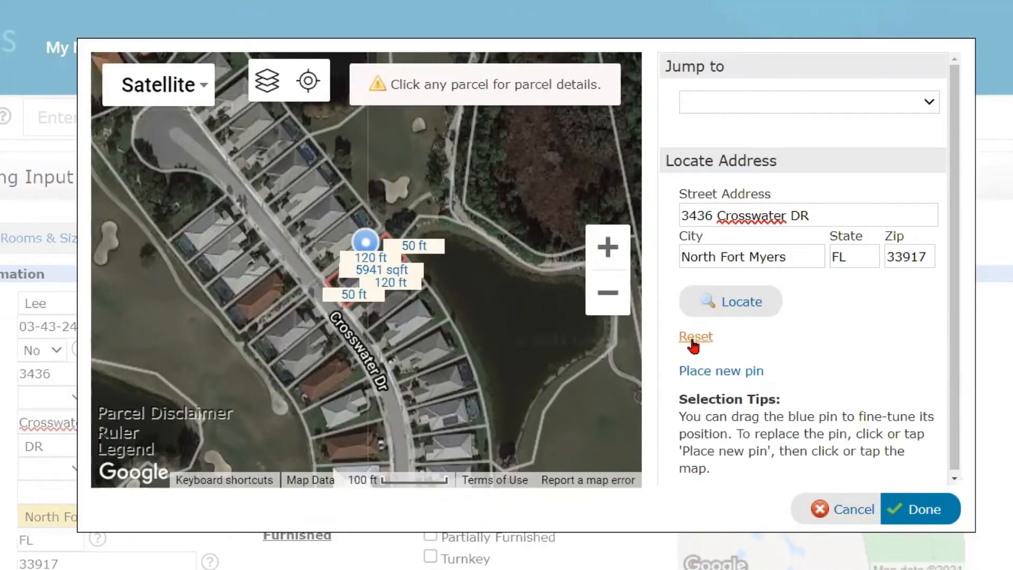
click(333, 209)
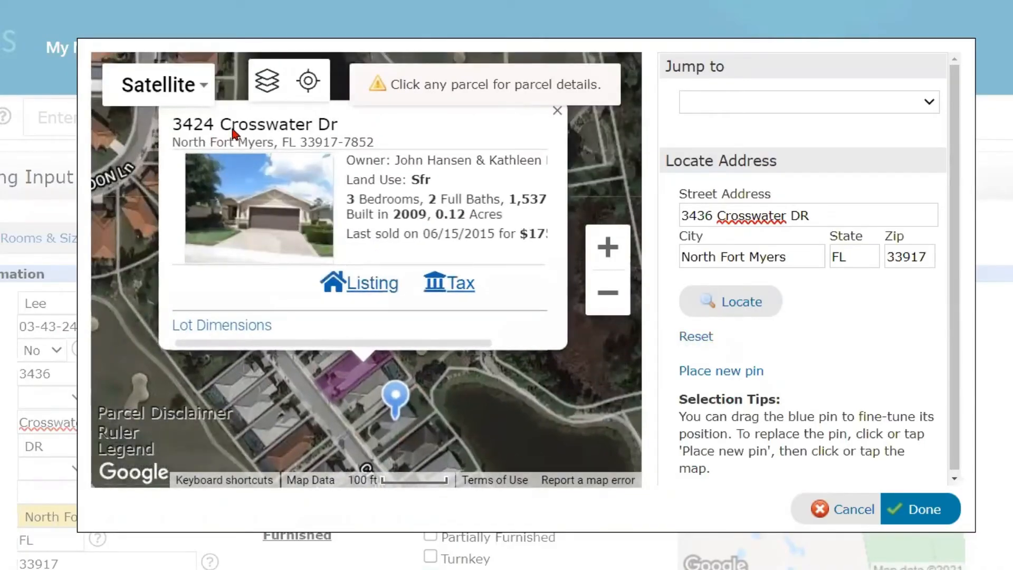
click(556, 111)
scroll(380, 330, down, 2)
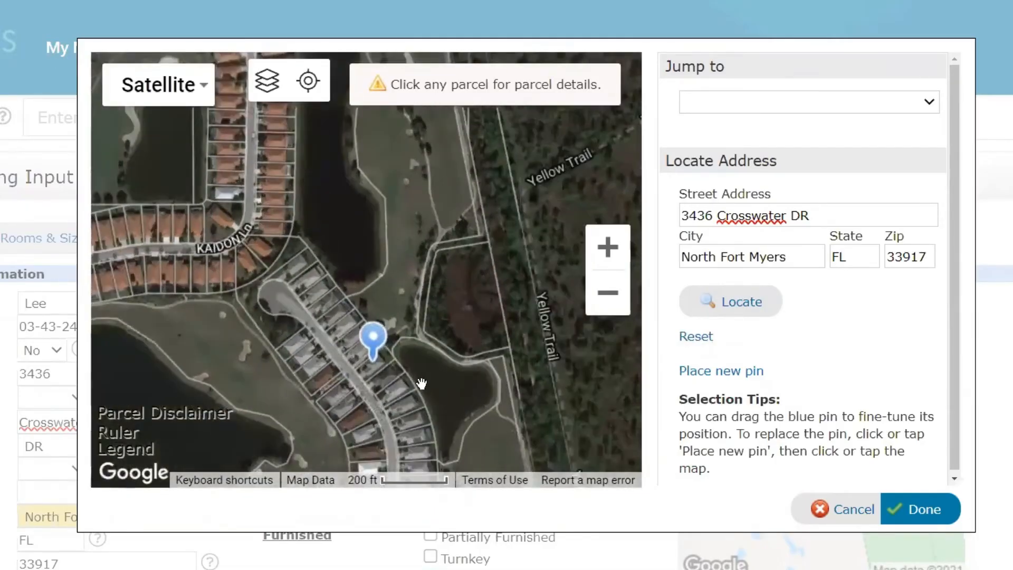
- Inspect the lots around the pin up close, reset the map, and nudge the blue pin slightly on the property's lot
drag(437, 370, 418, 253)
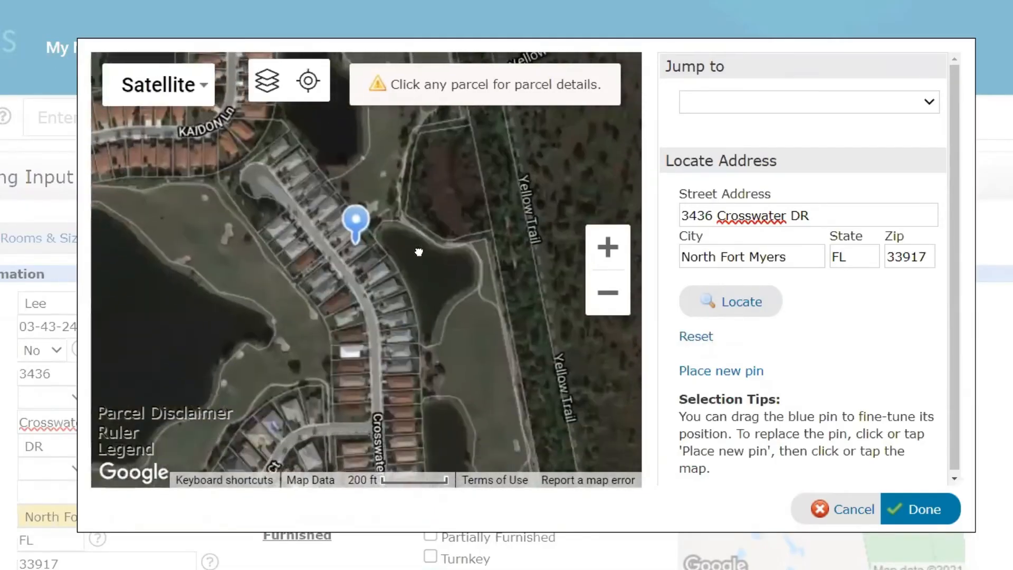
click(615, 252)
click(614, 252)
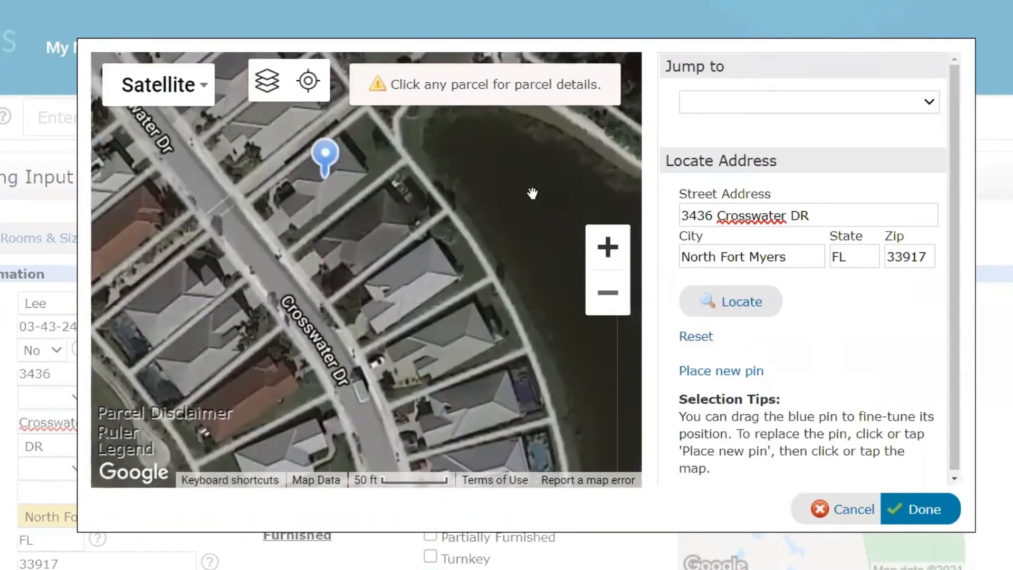
drag(532, 193, 562, 257)
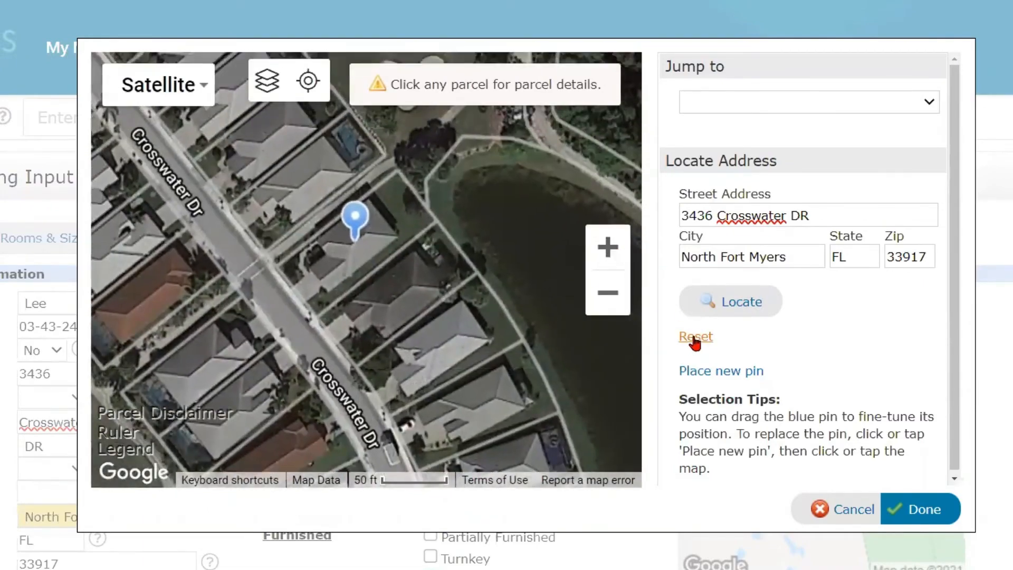
click(696, 336)
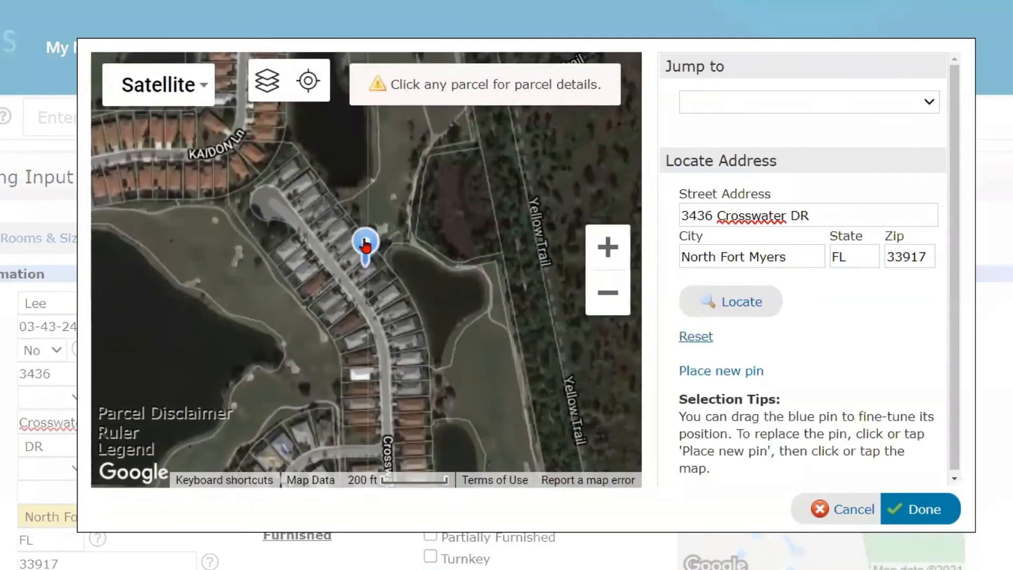
mouse_move(365, 243)
mouse_down()
mouse_move(404, 275)
mouse_move(431, 317)
mouse_move(369, 223)
mouse_move(317, 180)
mouse_move(402, 293)
mouse_move(367, 240)
mouse_up()
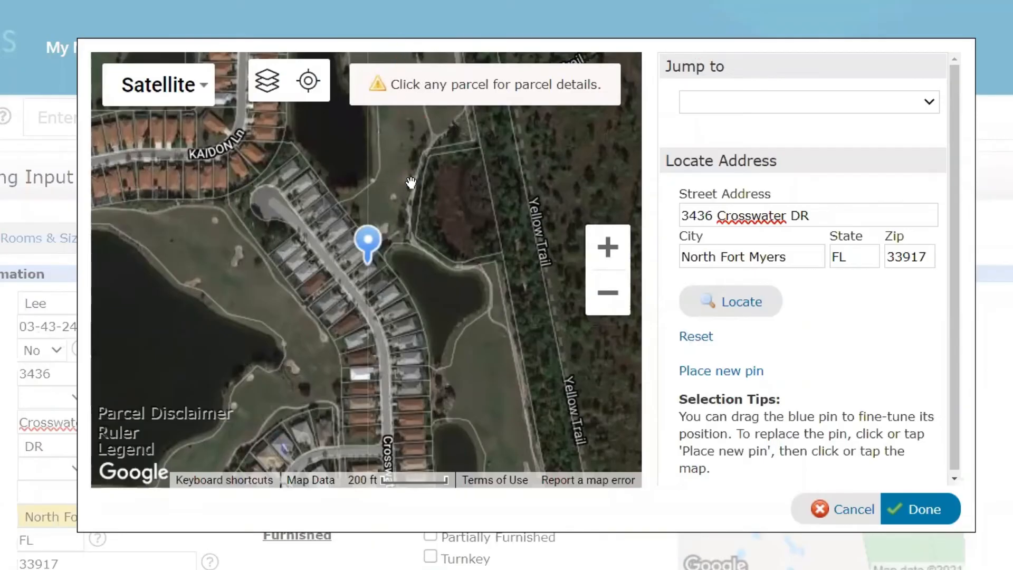
- Display the property's lot dimensions again to read its side lengths and orientation, and close the map without saving
click(357, 266)
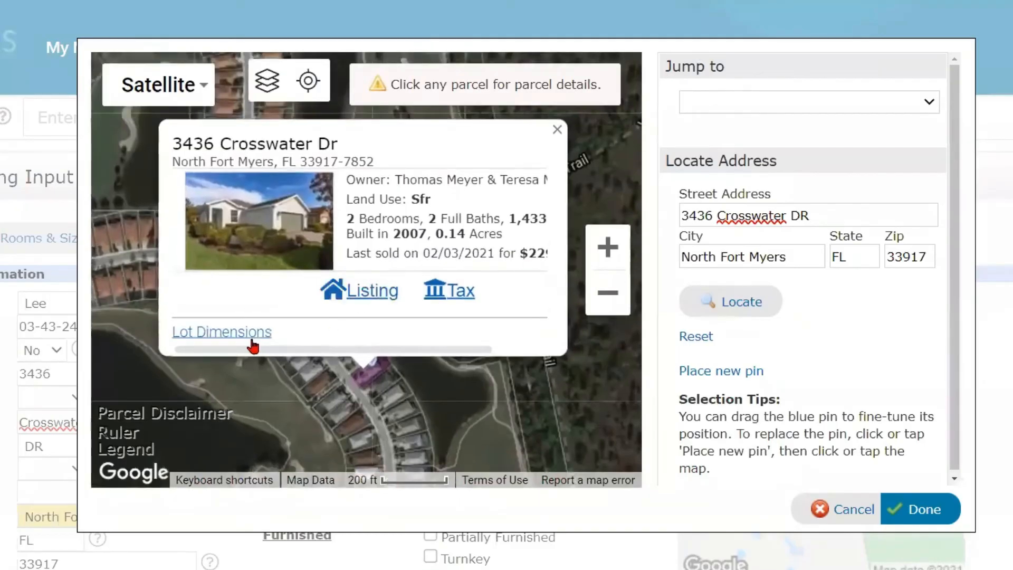
click(239, 338)
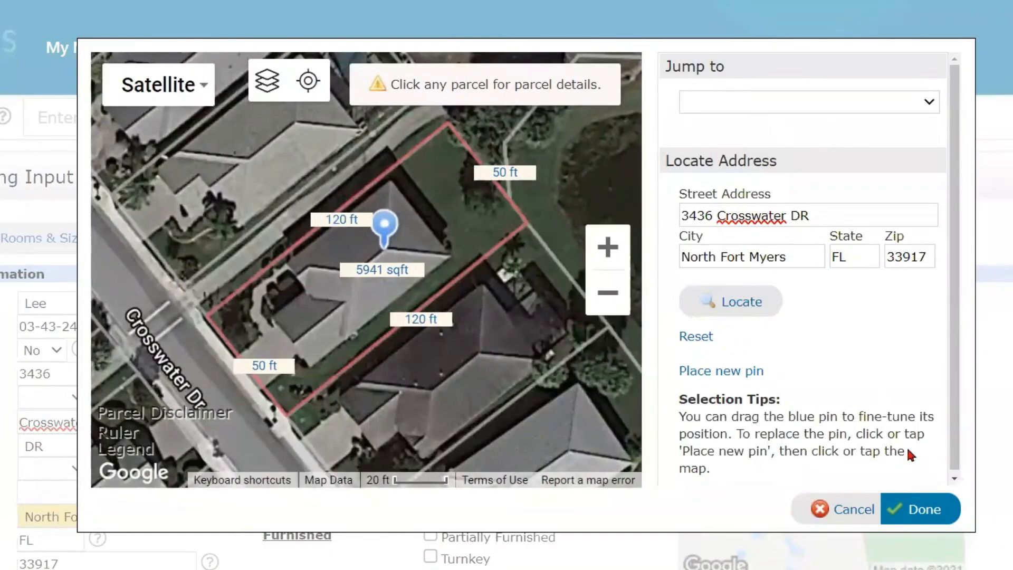
click(845, 510)
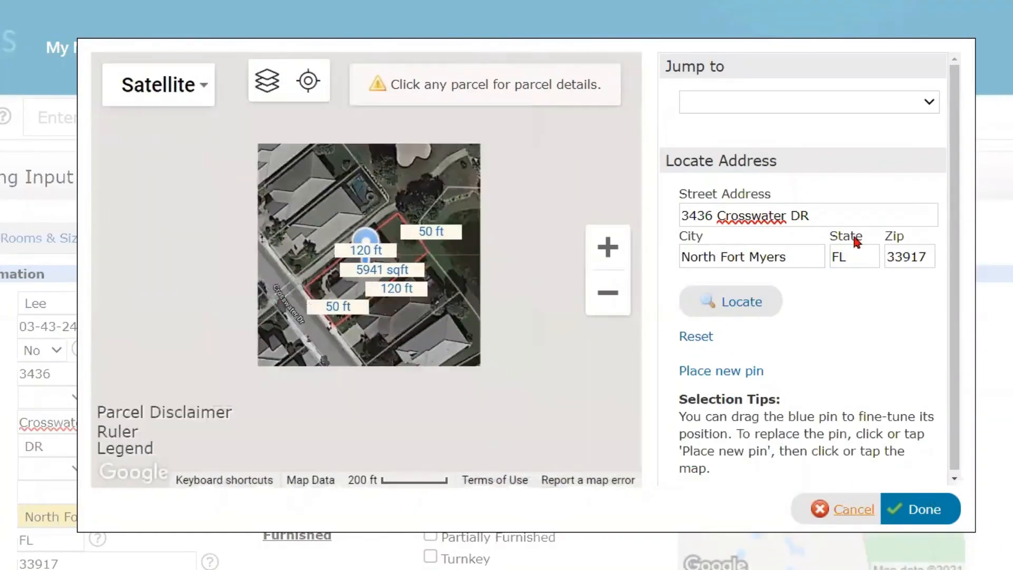
- Set the Rear Exposure to NE
scroll(493, 350, down, 4)
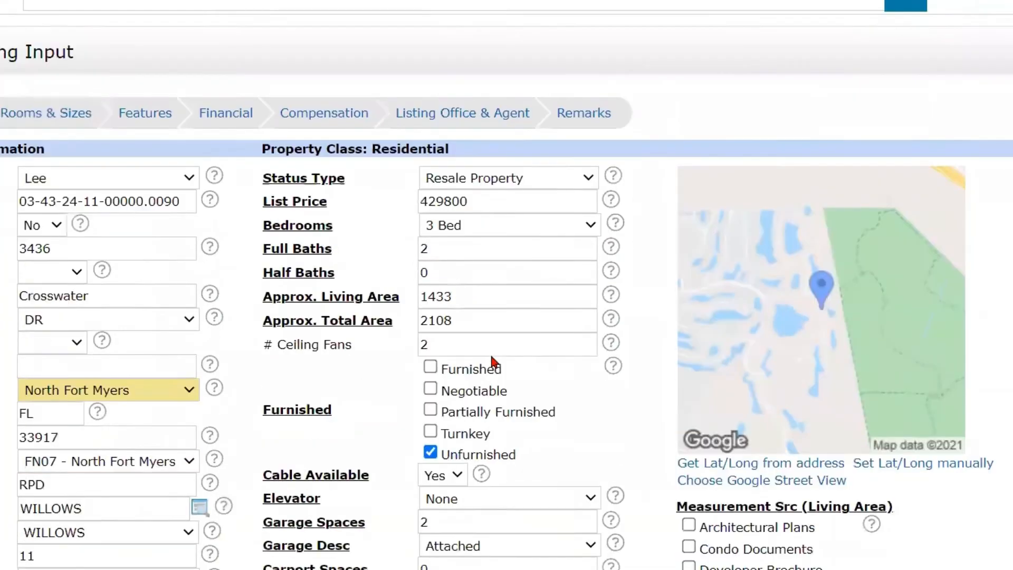
scroll(485, 367, down, 1)
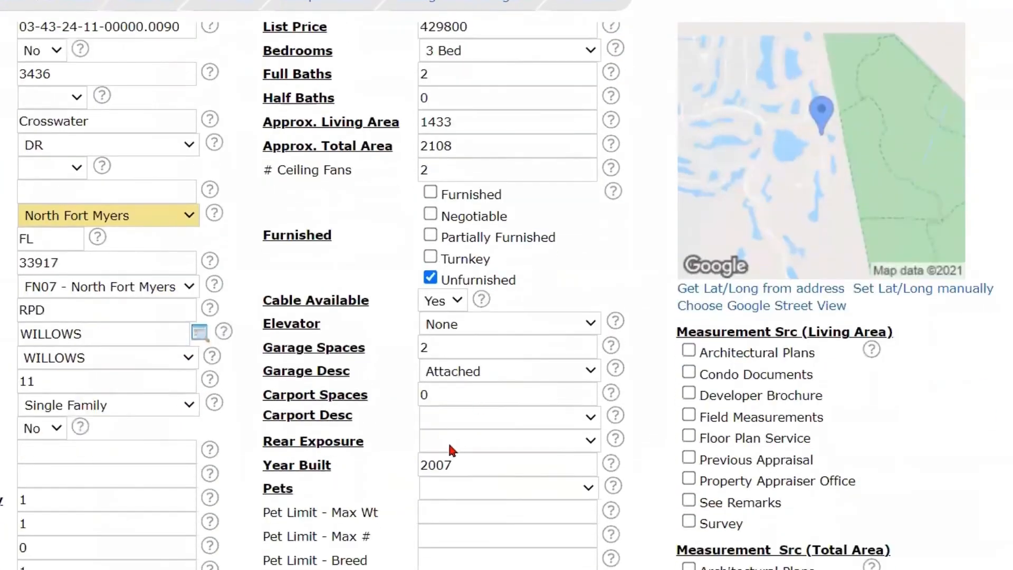
click(512, 434)
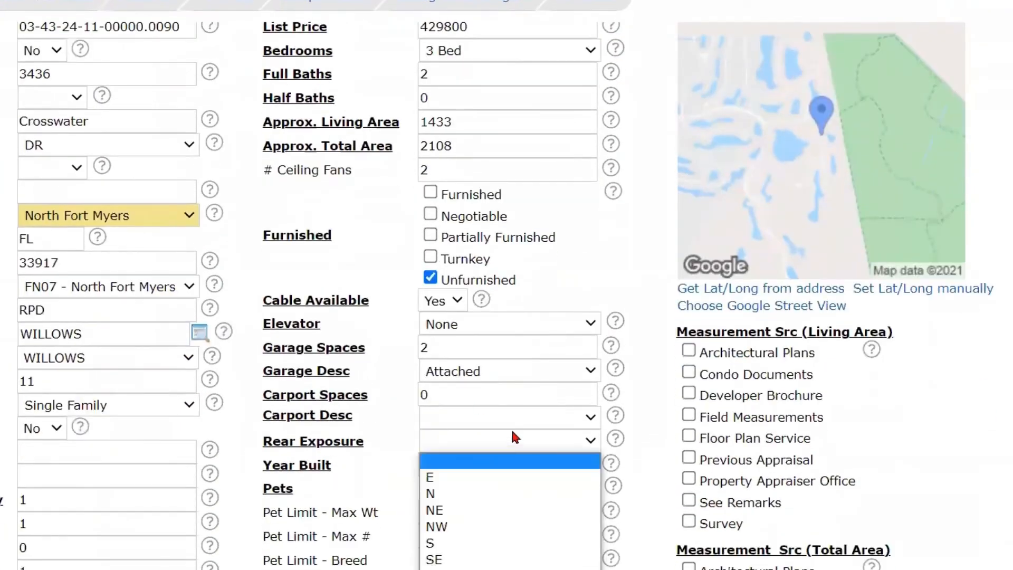
click(455, 510)
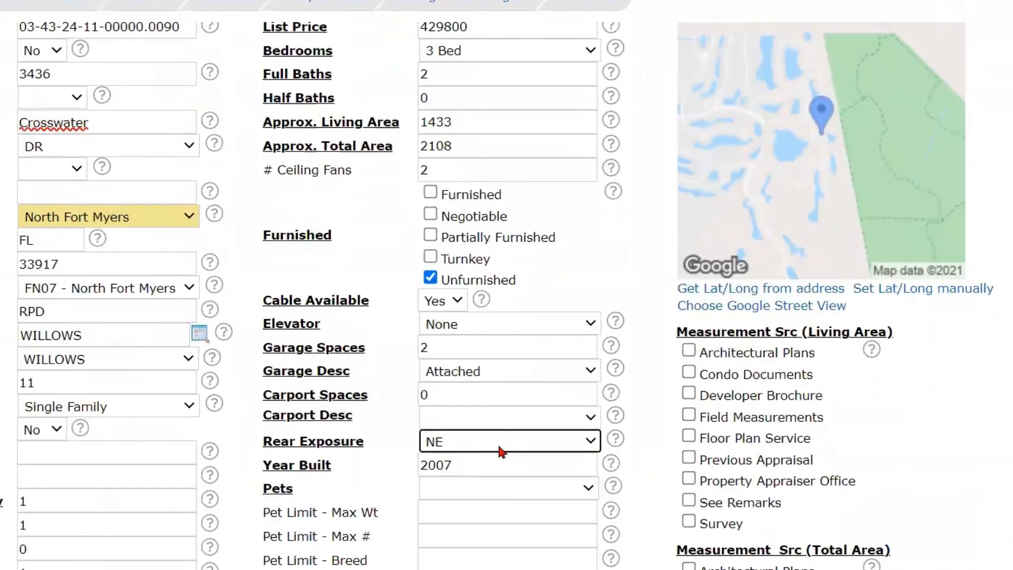
- Check the Lot Size in acres and set both Lot Back and Lot Frontage to 50
scroll(505, 451, down, 1)
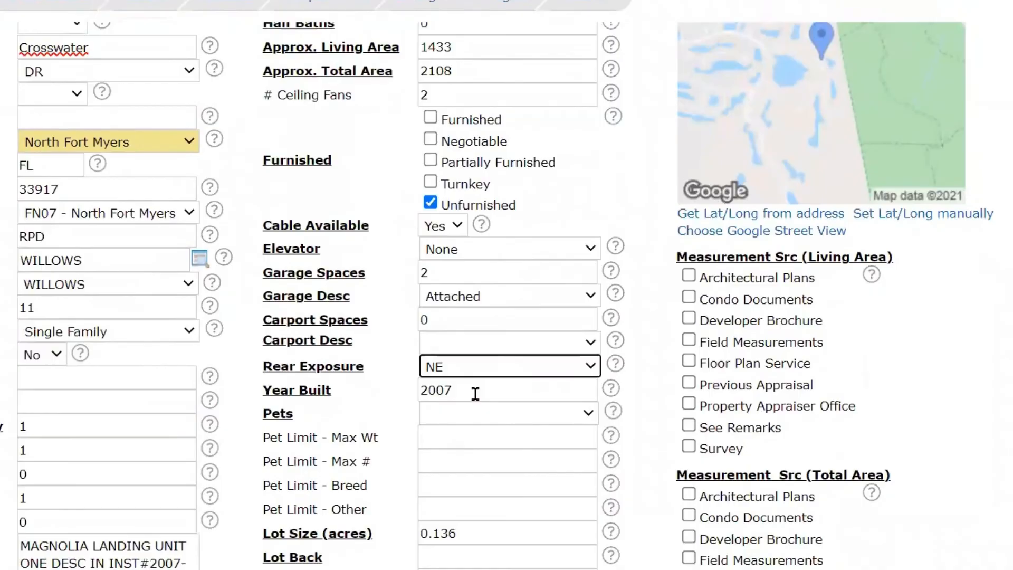
scroll(476, 394, down, 1)
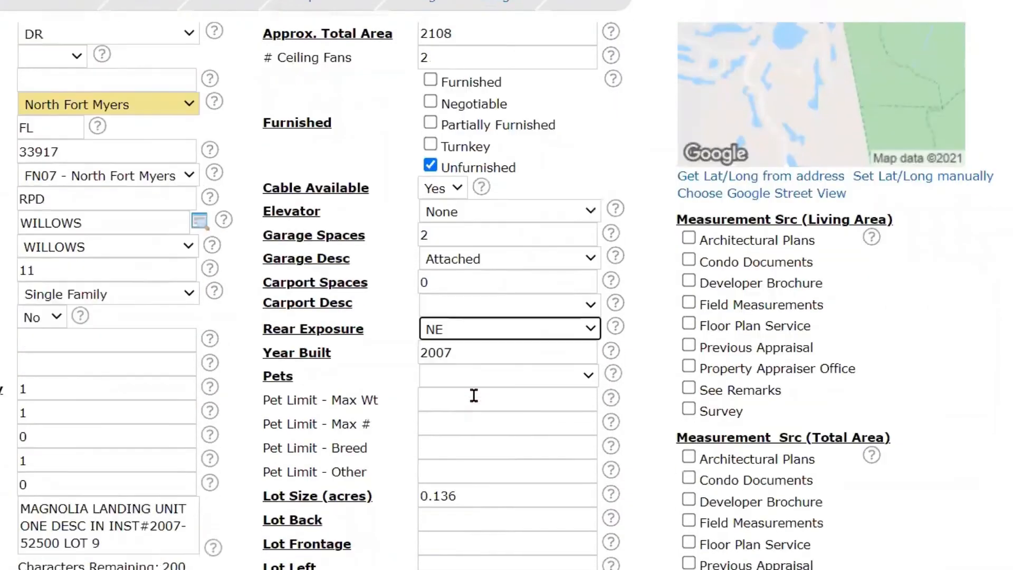
scroll(474, 395, down, 1)
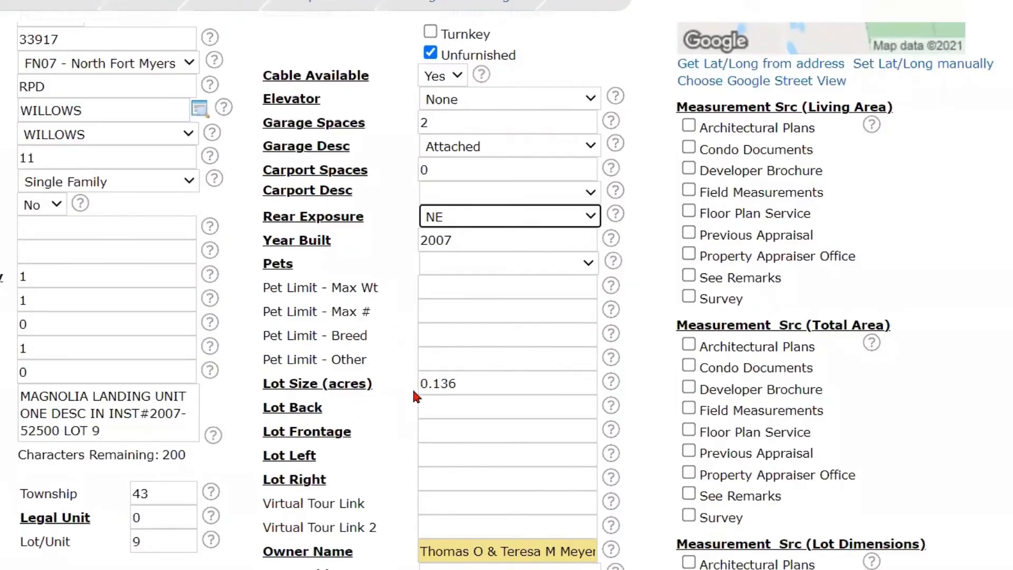
click(461, 384)
click(464, 384)
click(317, 419)
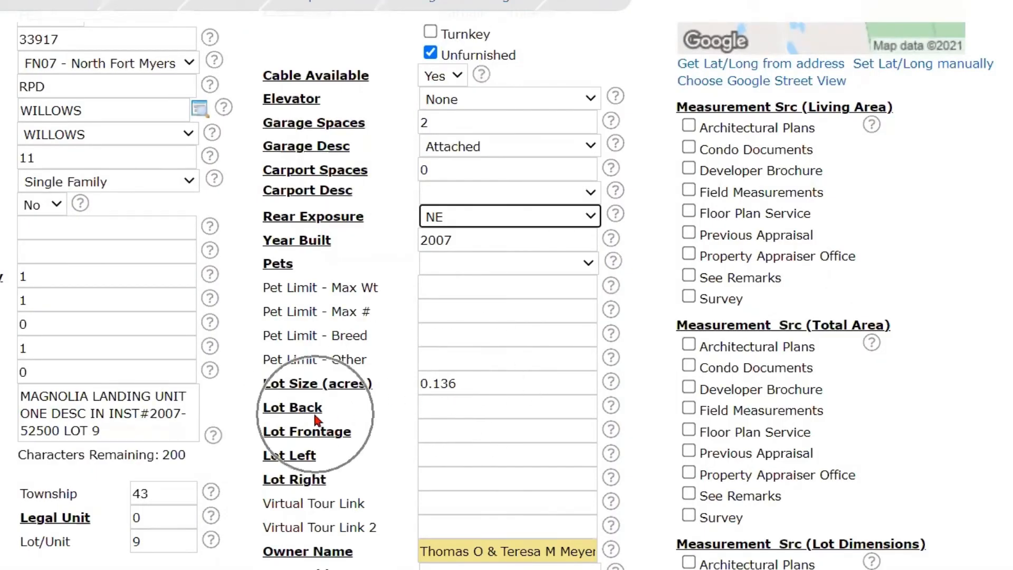
click(440, 408)
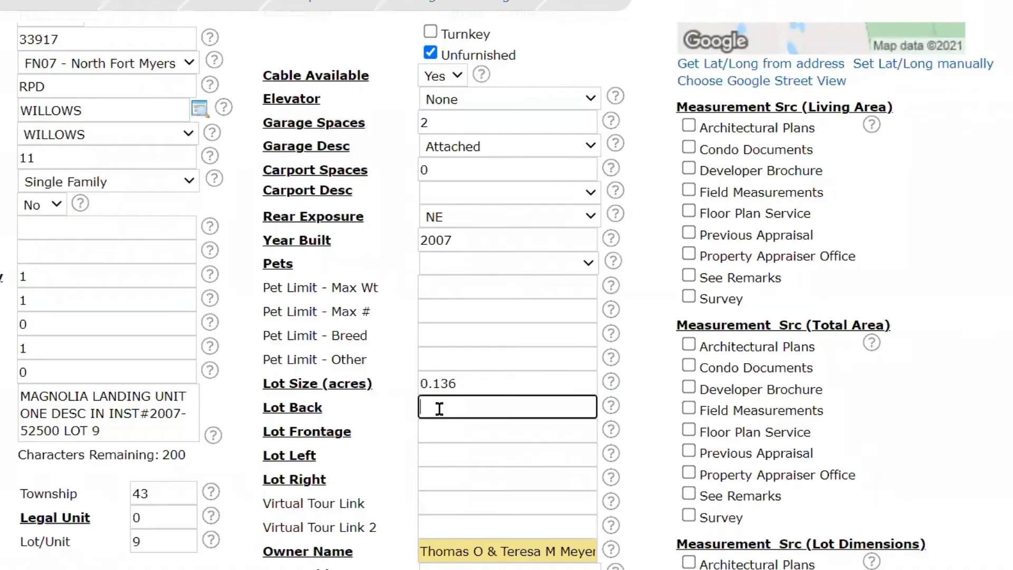
text(50)
click(434, 431)
text(50)
- Set both Lot Left and Lot Right to 120
click(428, 457)
text(120)
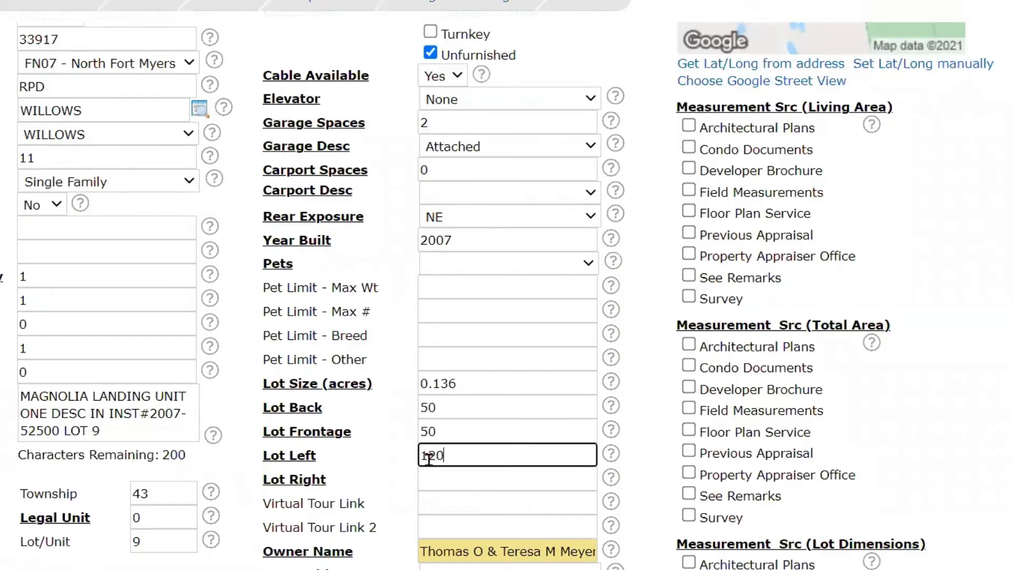
click(429, 480)
text(120)
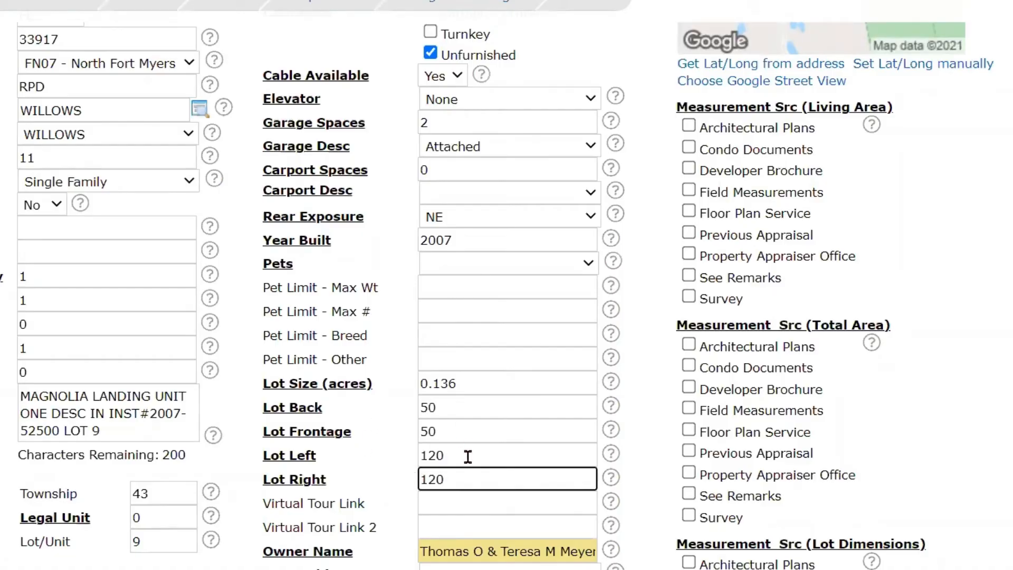
- Set Pets to No Approval Needed and activate the Pet Limit - Max Wt field
scroll(453, 401, up, 1)
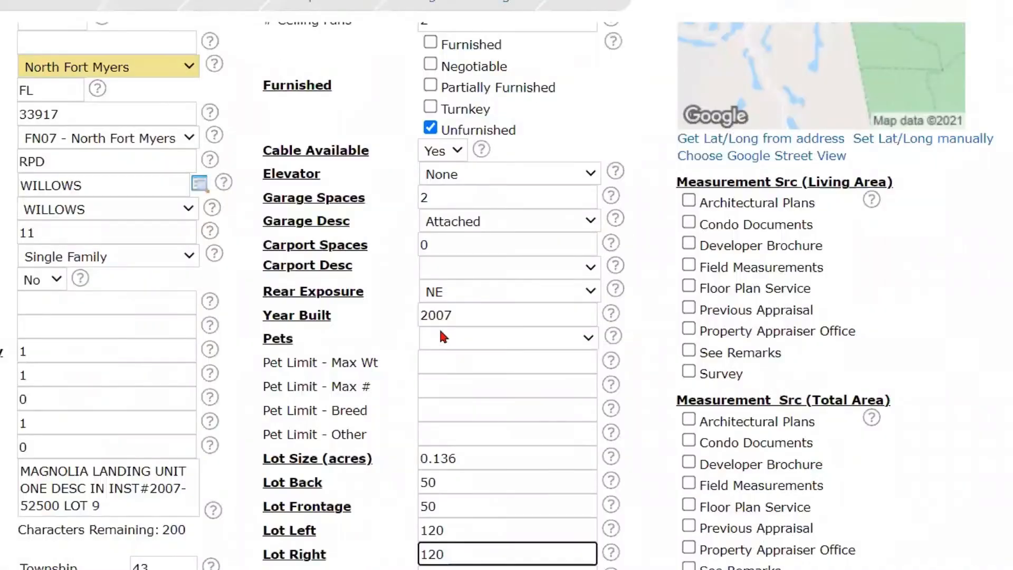
click(438, 332)
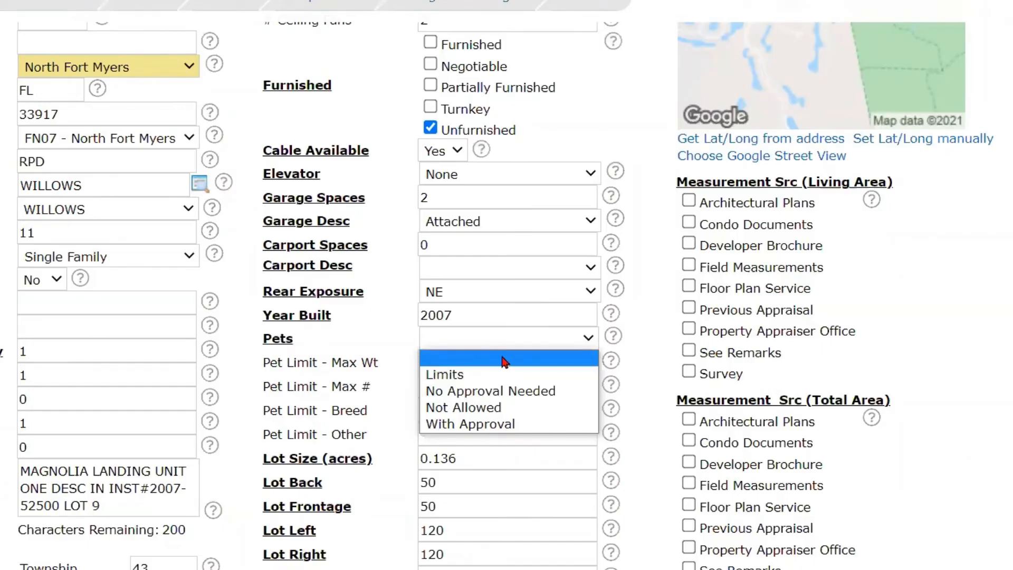
click(505, 391)
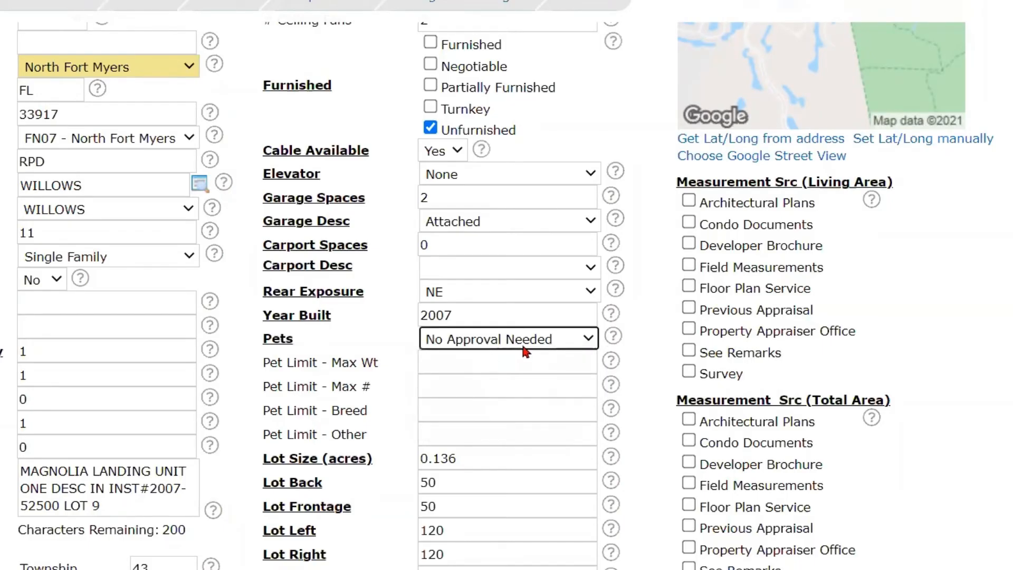
click(451, 354)
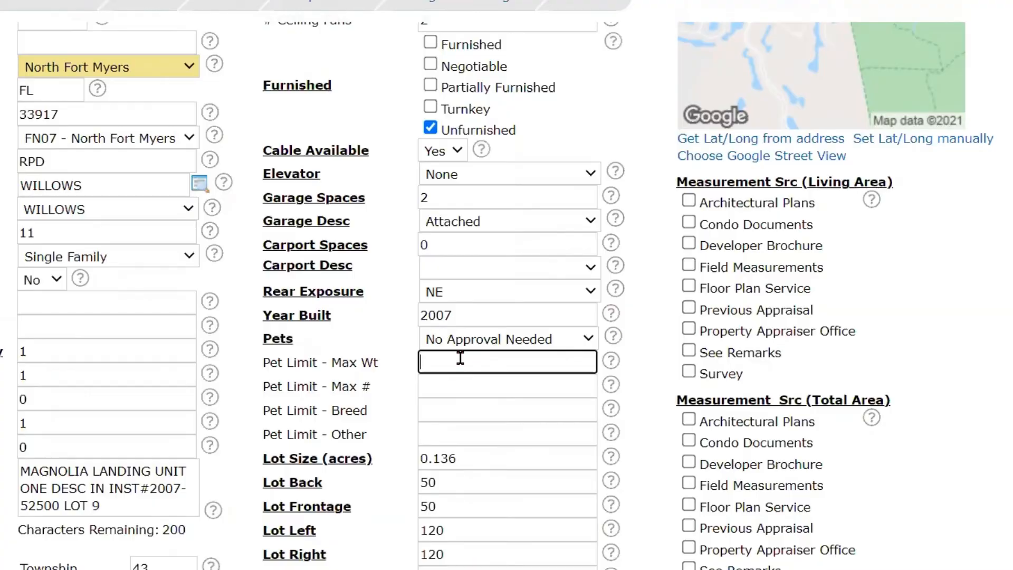
- Review the four Pet Limit fields, the available Pets options and both Virtual Tour Link fields
click(454, 383)
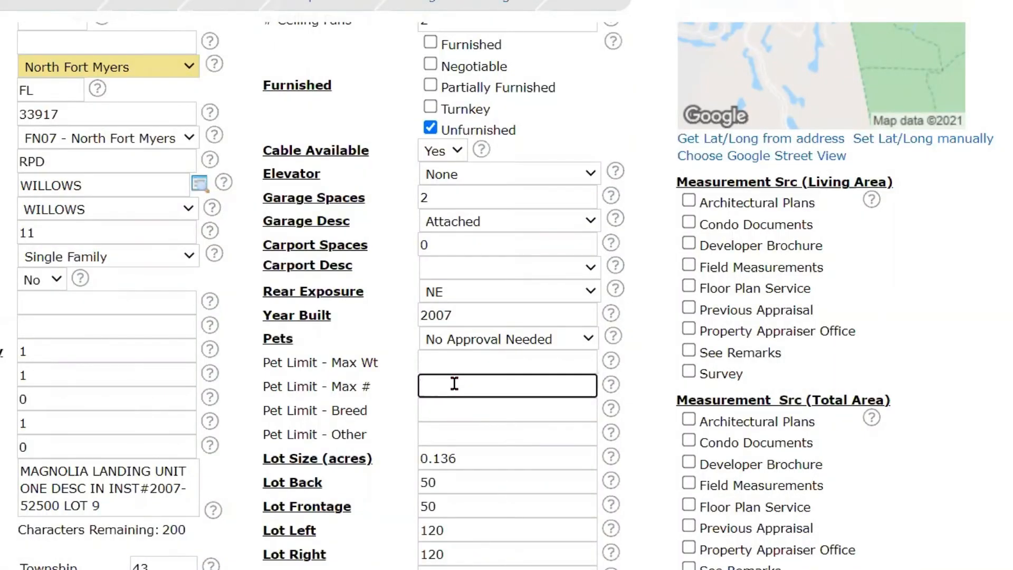
click(442, 410)
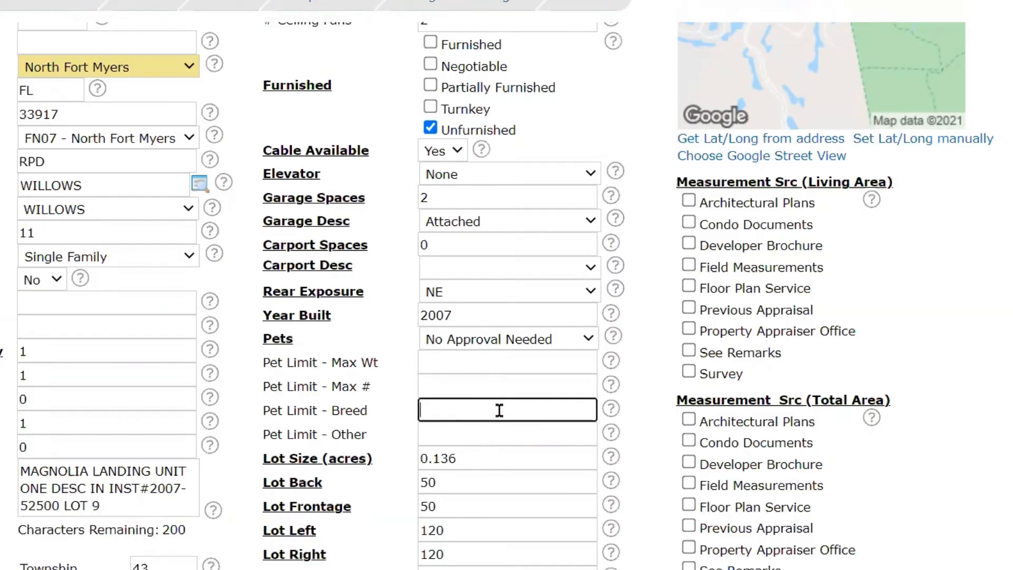
click(452, 435)
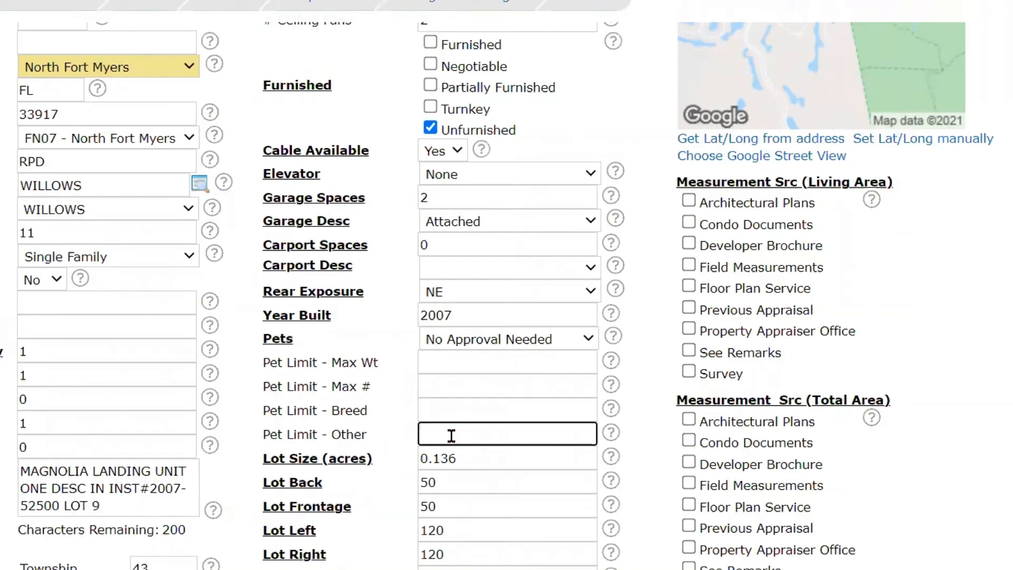
click(555, 336)
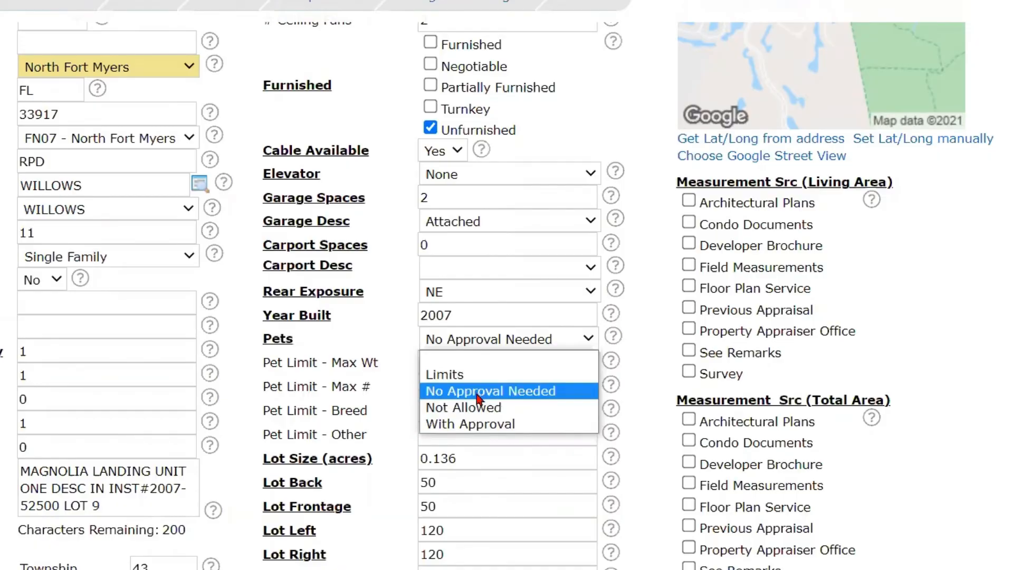
click(658, 380)
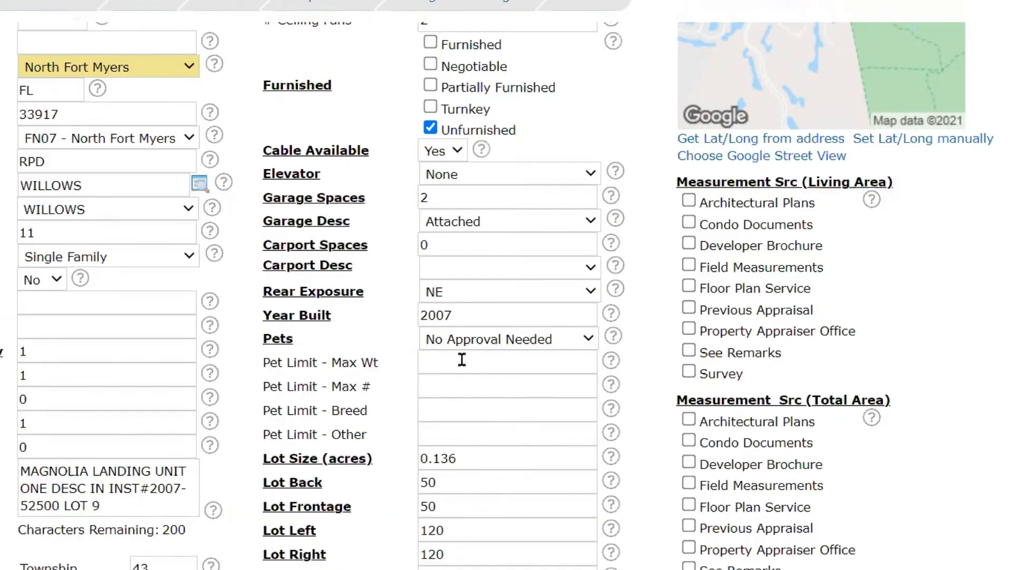
click(429, 362)
click(434, 382)
click(438, 404)
click(438, 437)
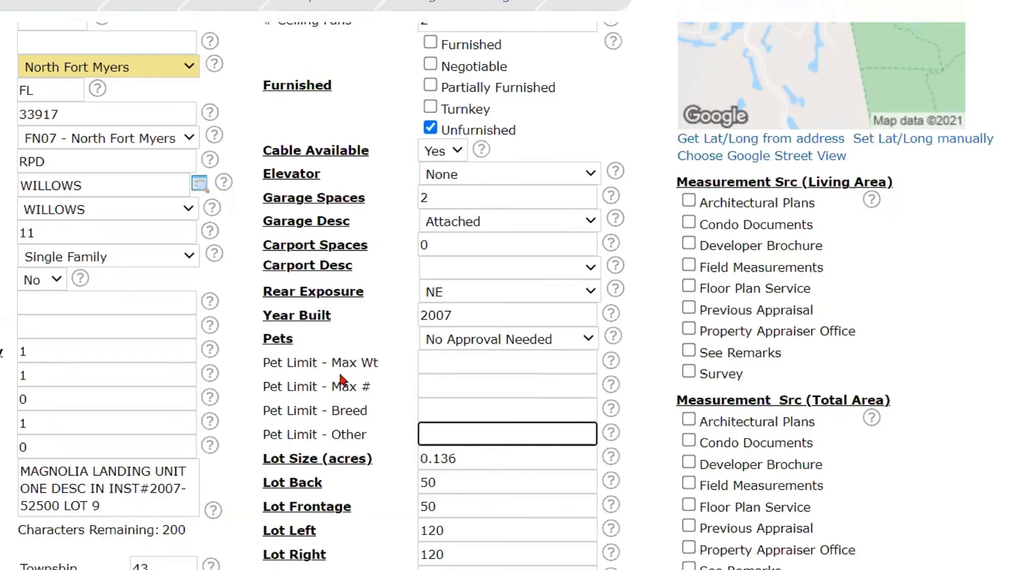
click(318, 433)
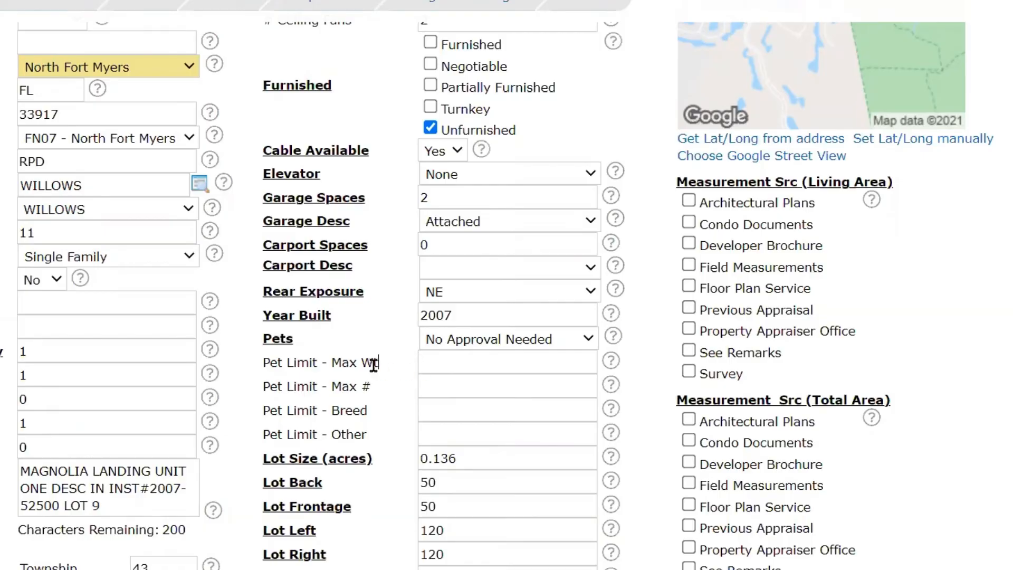
drag(374, 363, 262, 363)
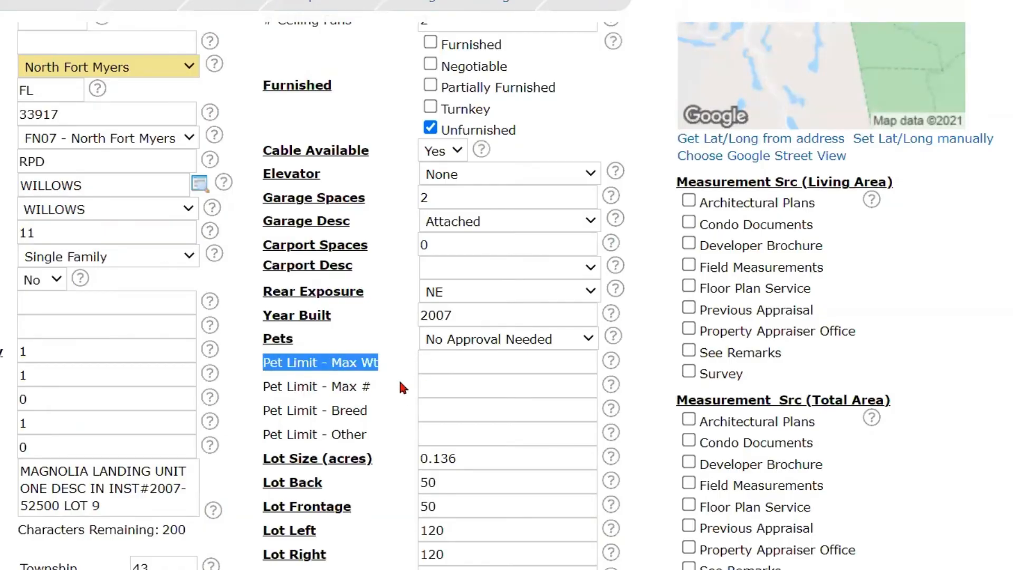
click(495, 344)
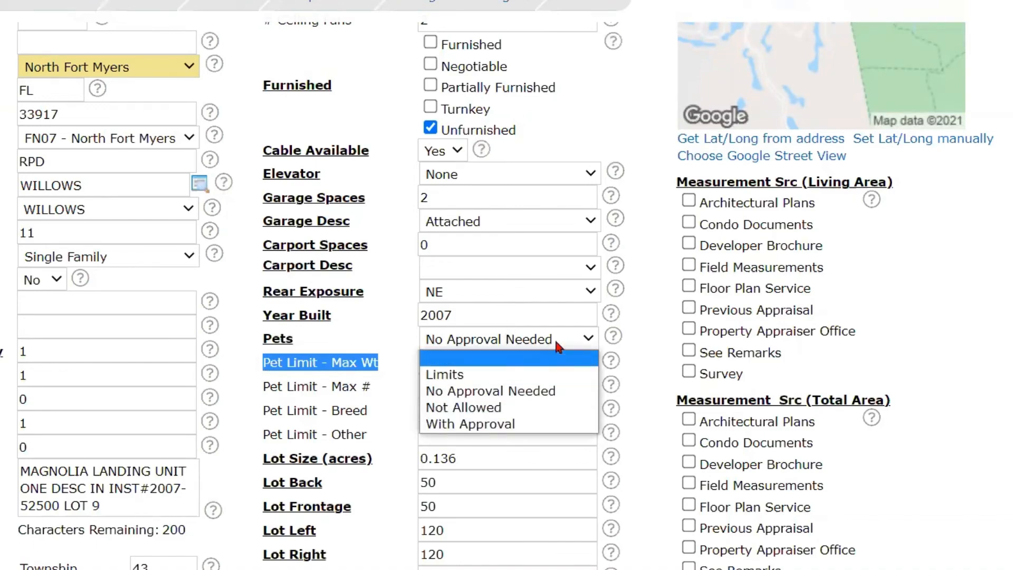
scroll(451, 374, down, 4)
click(449, 355)
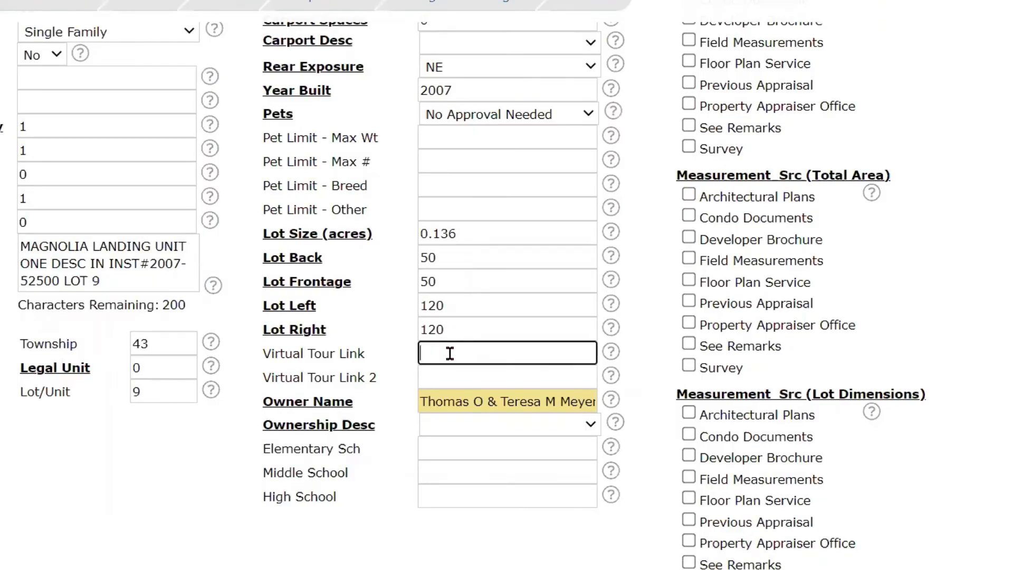
click(434, 377)
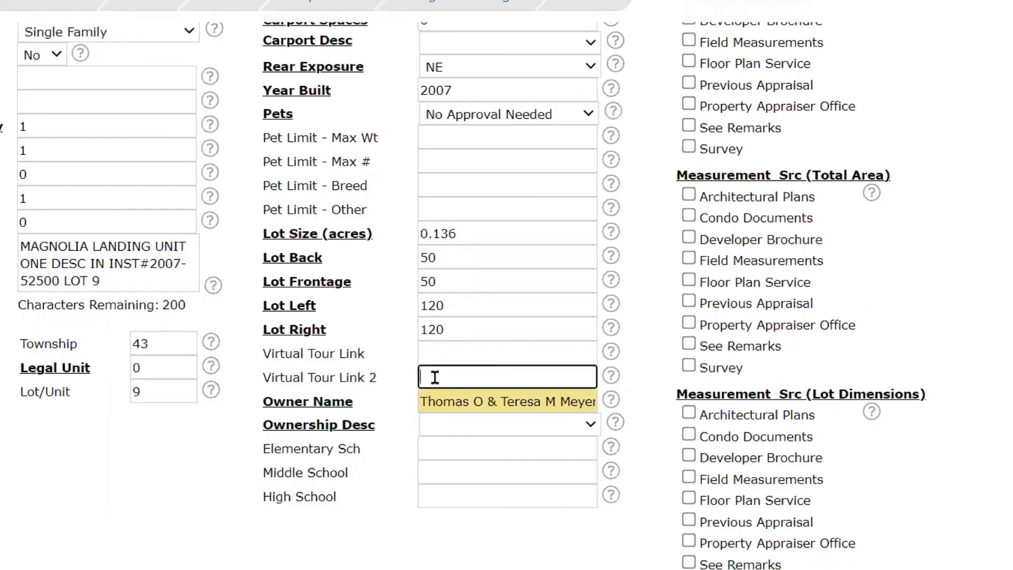
click(430, 353)
click(427, 375)
click(430, 353)
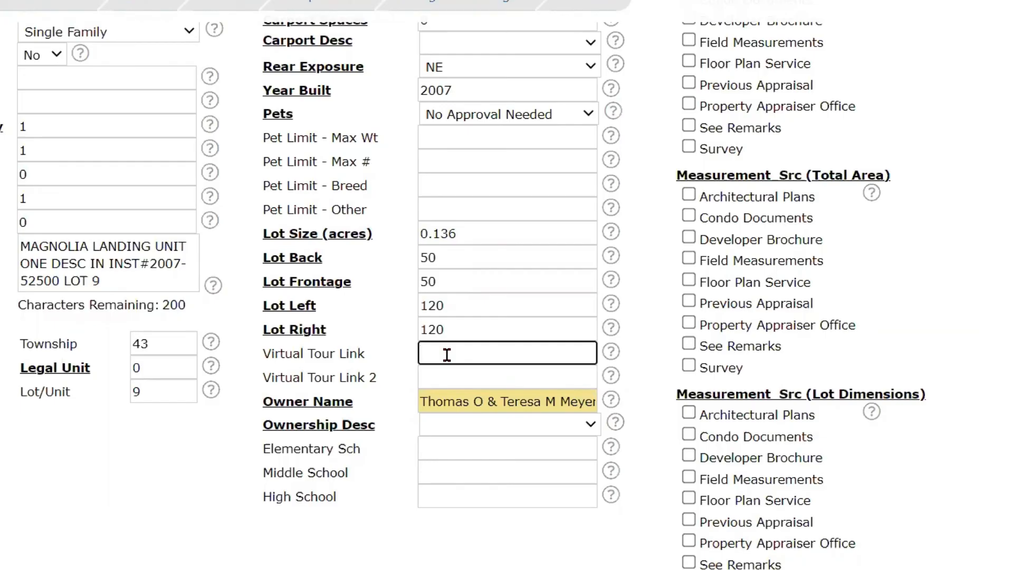
- Check the full Owner Name entry and set the Ownership Desc to Single Family
click(469, 401)
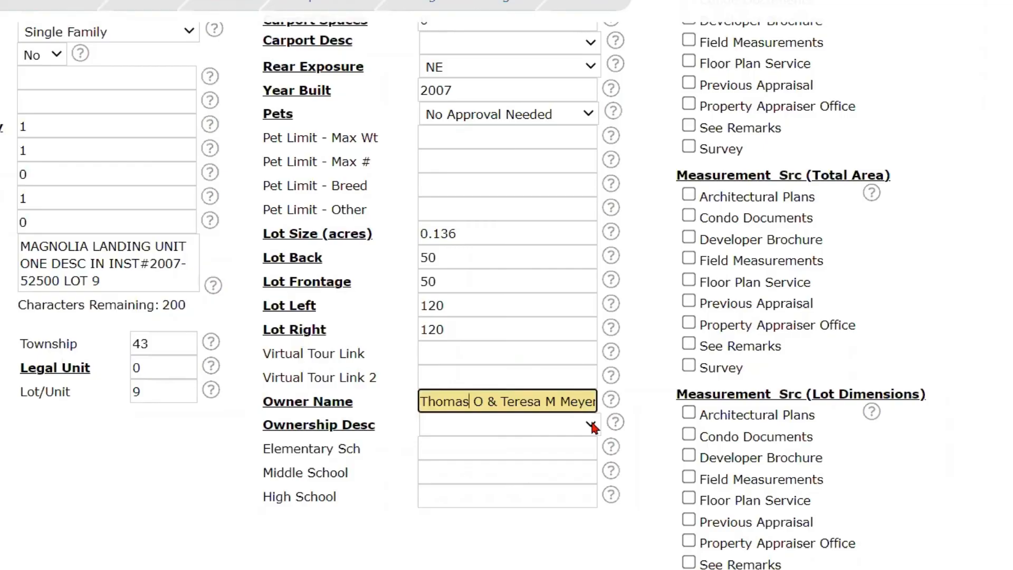
triple_click(584, 400)
click(501, 425)
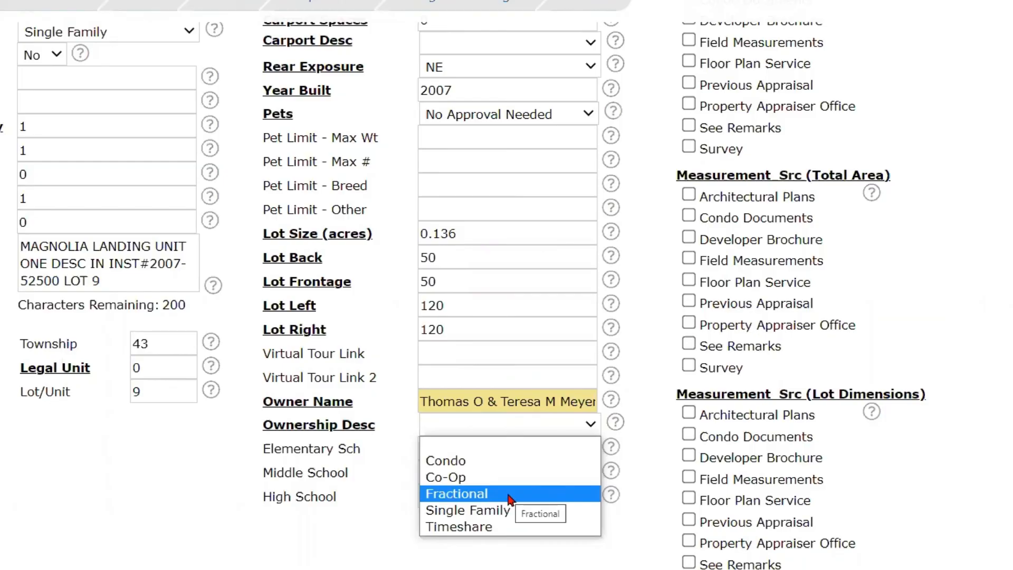
click(503, 511)
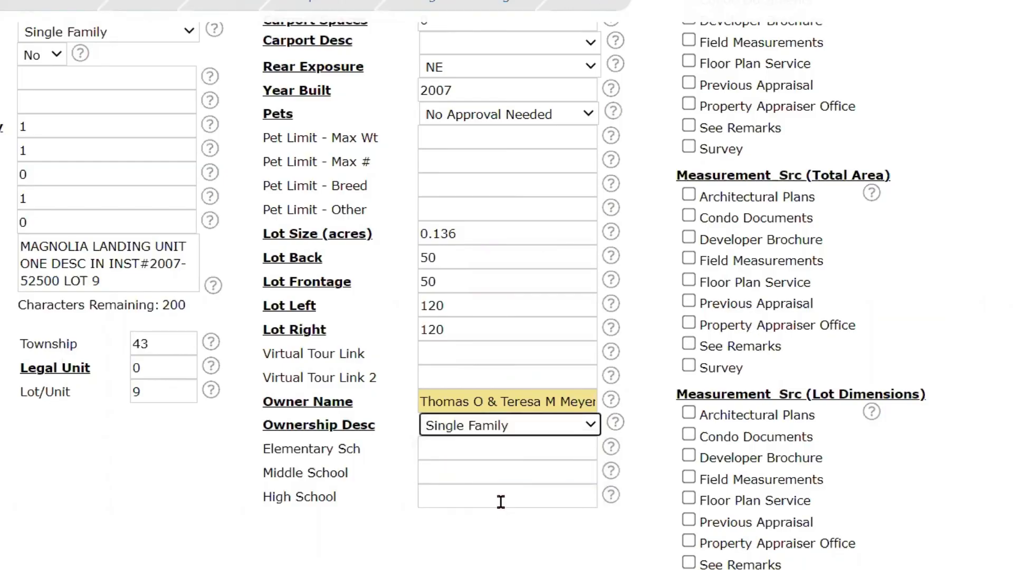
click(471, 446)
click(461, 473)
click(459, 494)
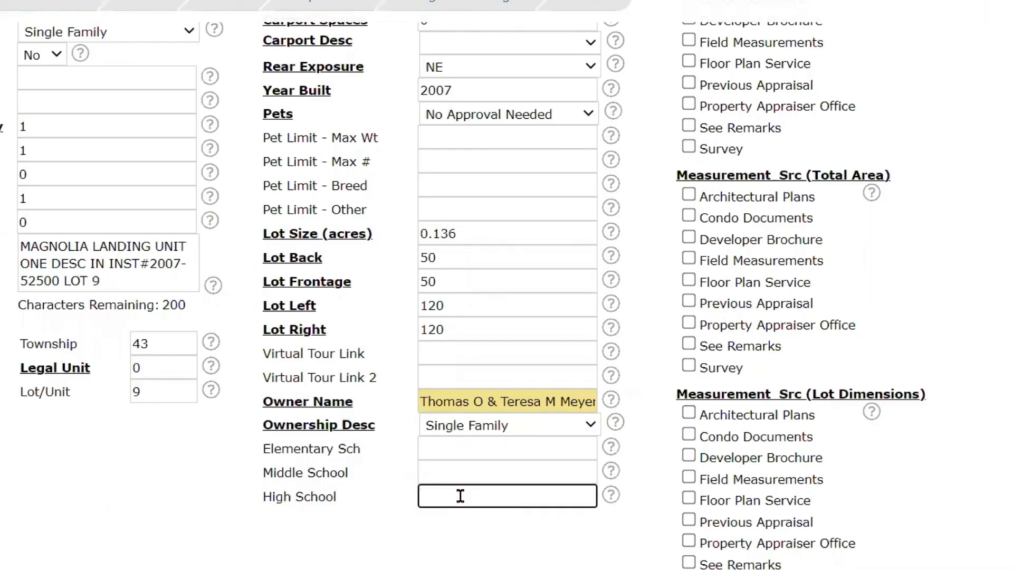
- Mark Property Appraiser Office as the measurement source for both the living area and the total area
scroll(921, 358, up, 5)
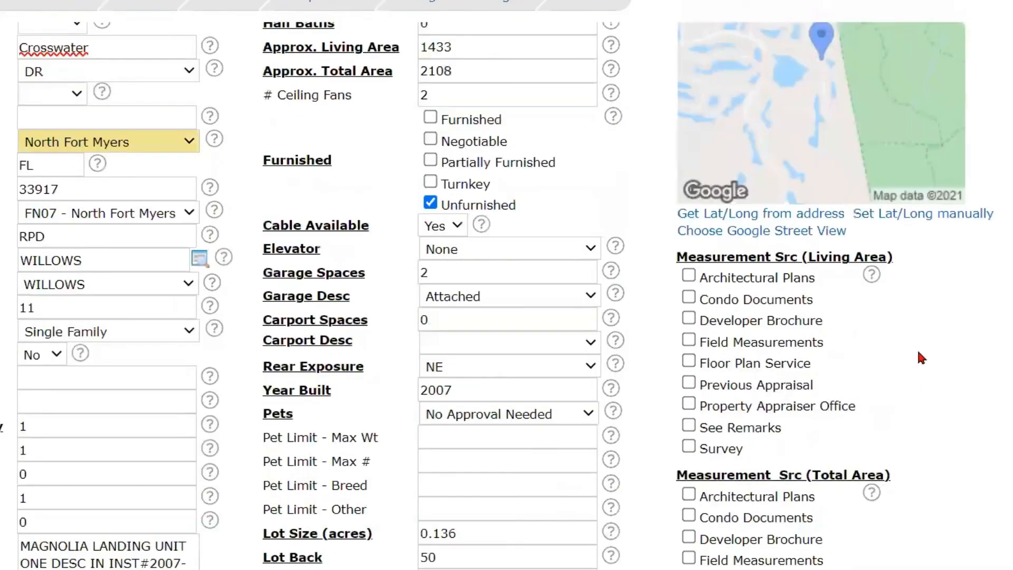
mouse_move(885, 285)
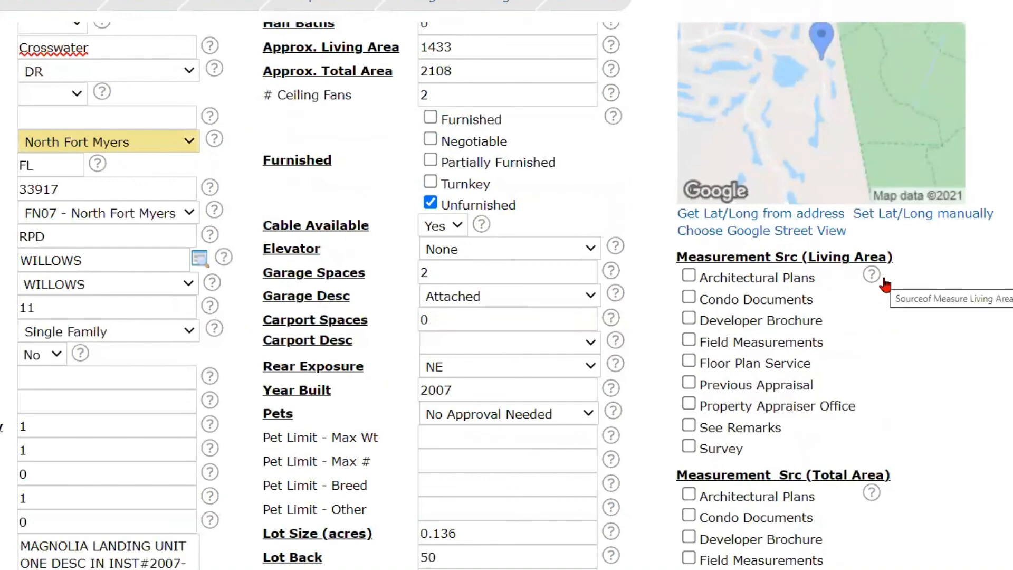
scroll(885, 285, up, 1)
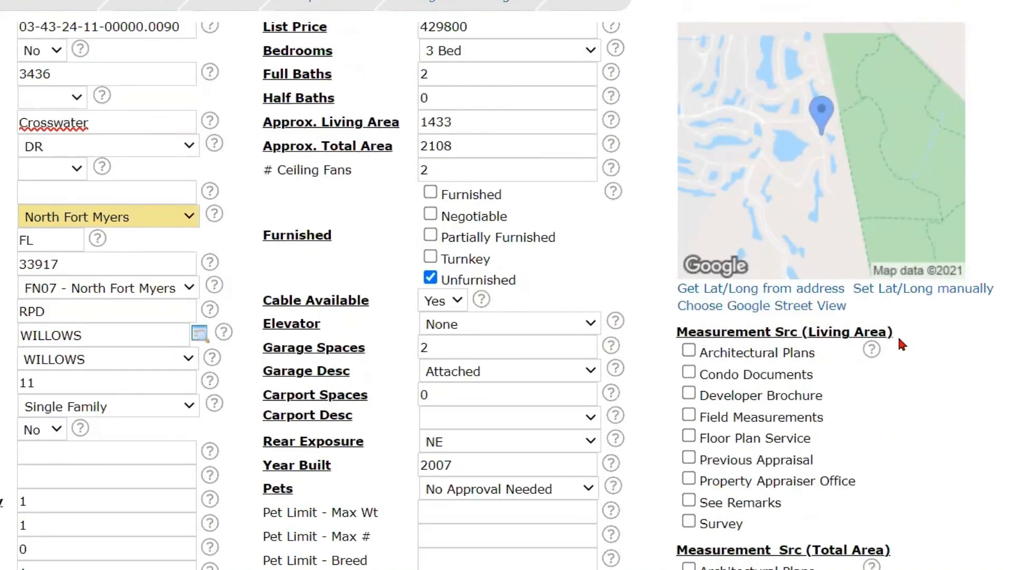
click(688, 485)
scroll(813, 406, down, 3)
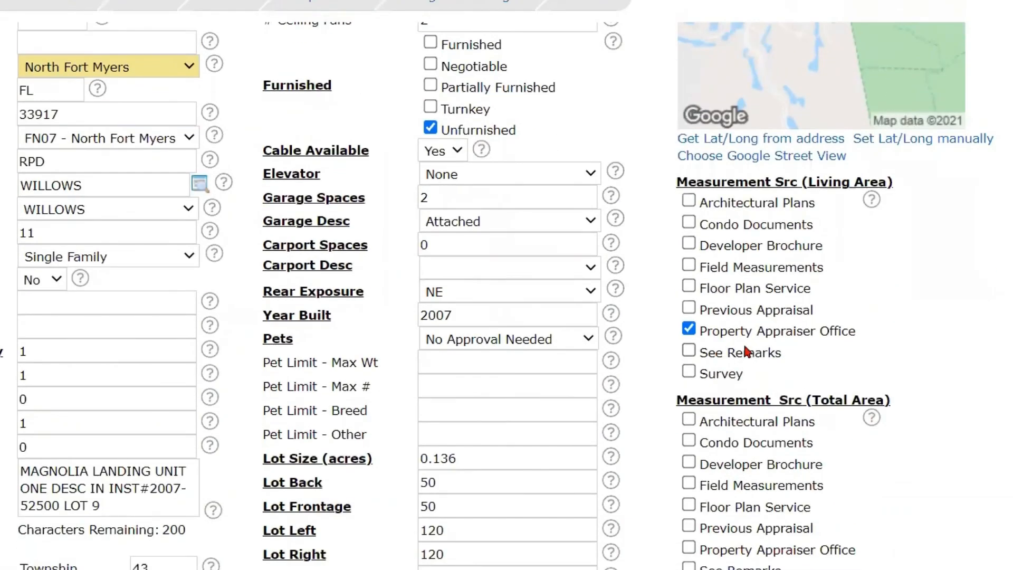
scroll(845, 332, down, 3)
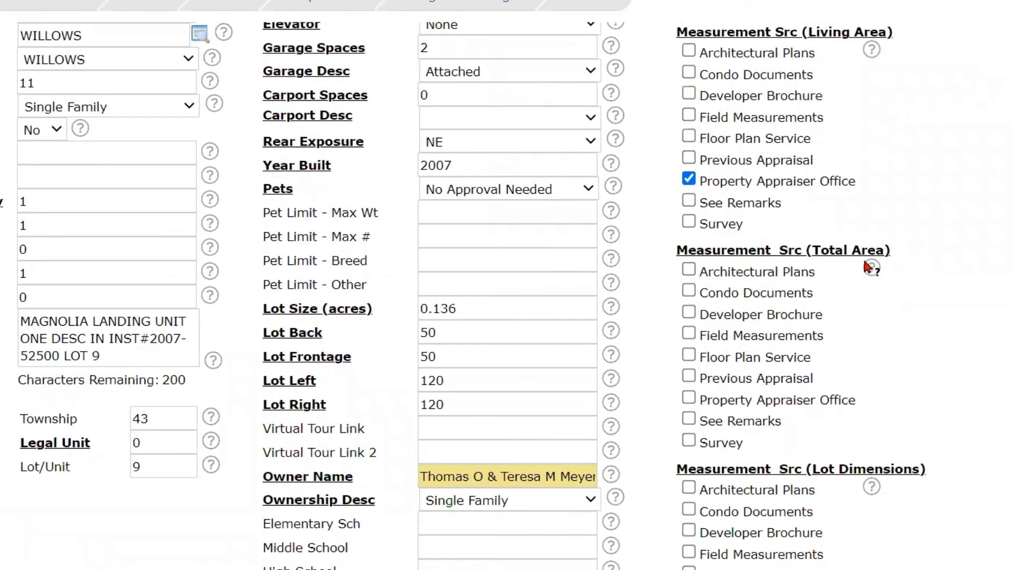
click(689, 397)
- Mark Property Appraiser Office as the measurement source for both the lot dimensions and the lot size
scroll(743, 416, down, 2)
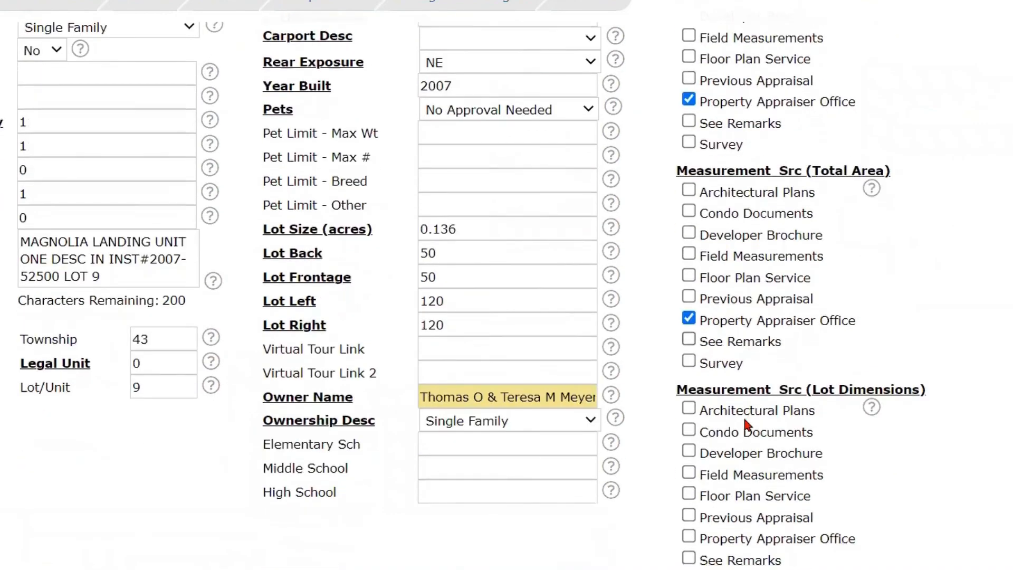
scroll(744, 419, down, 2)
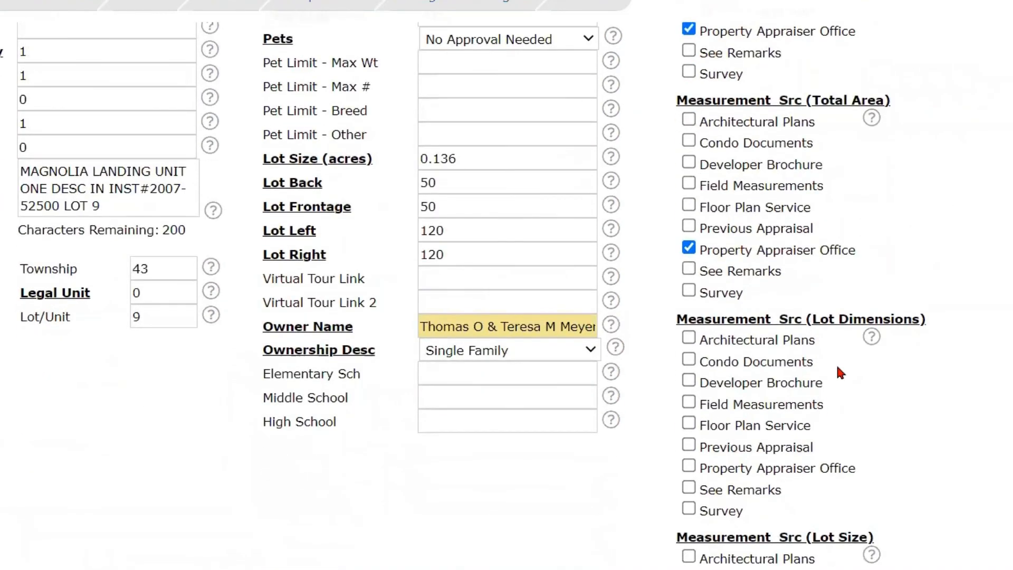
scroll(844, 211, up, 10)
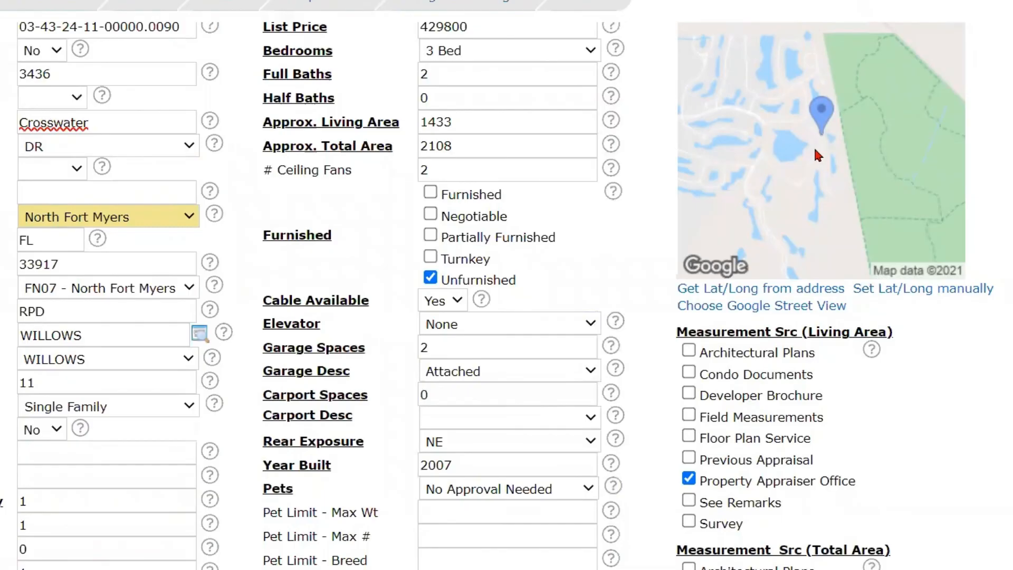
scroll(789, 290, down, 10)
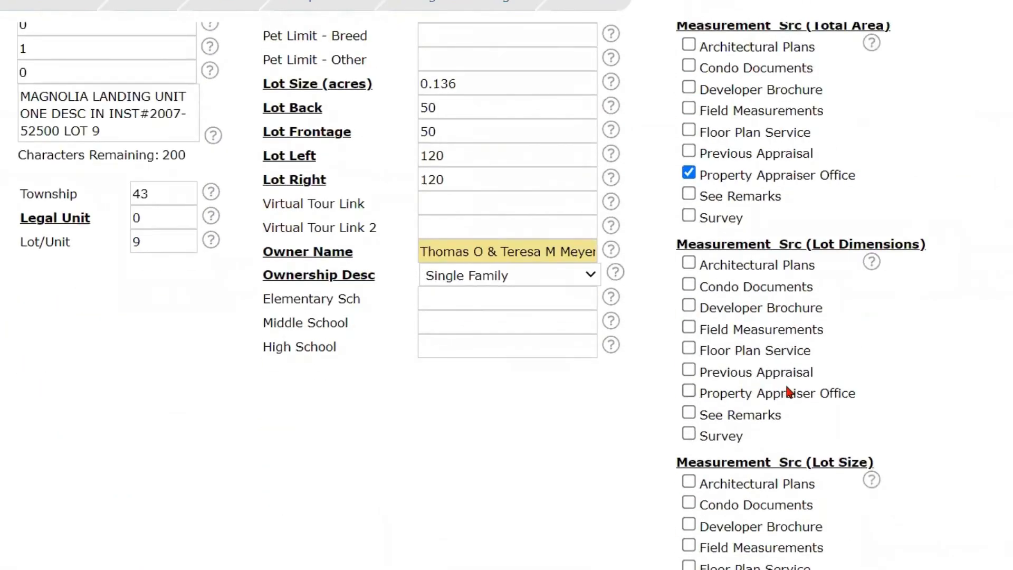
scroll(757, 337, down, 2)
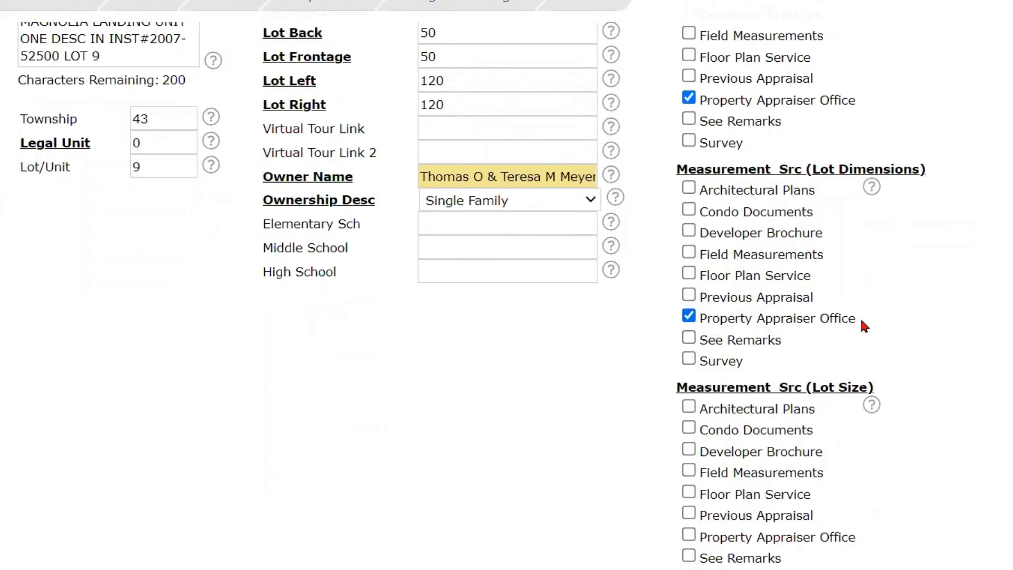
scroll(860, 316, down, 2)
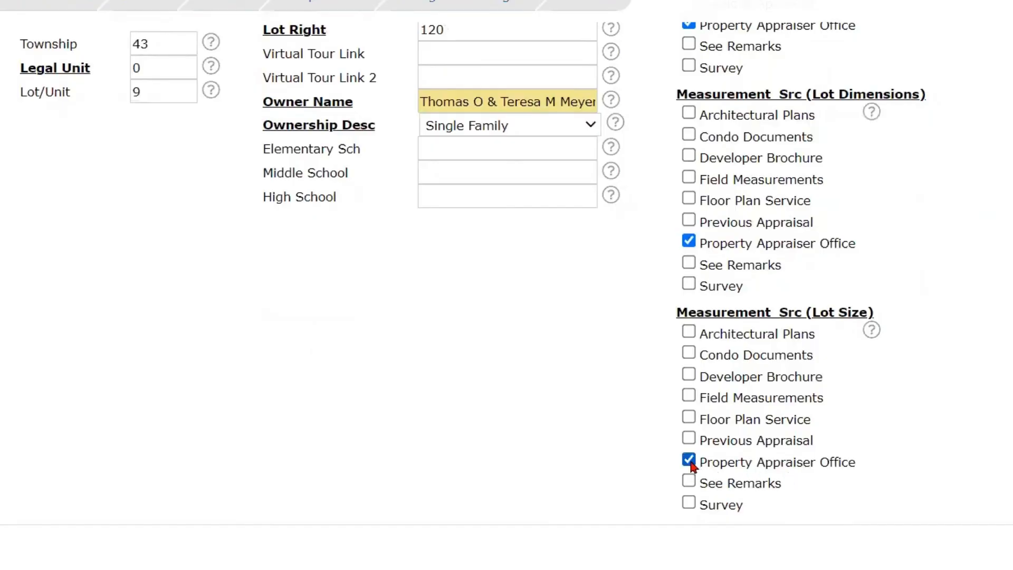
scroll(506, 385, up, 7)
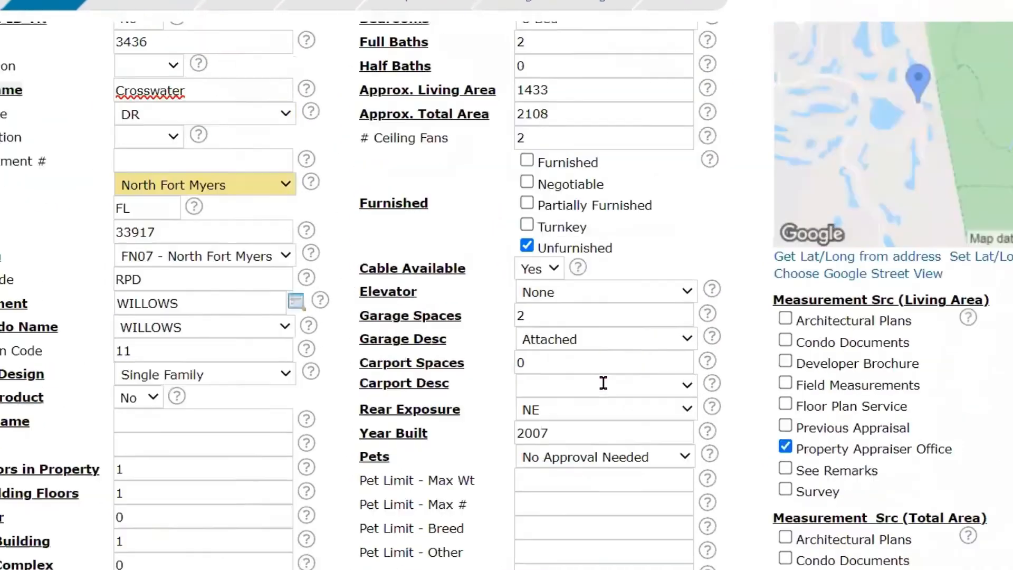